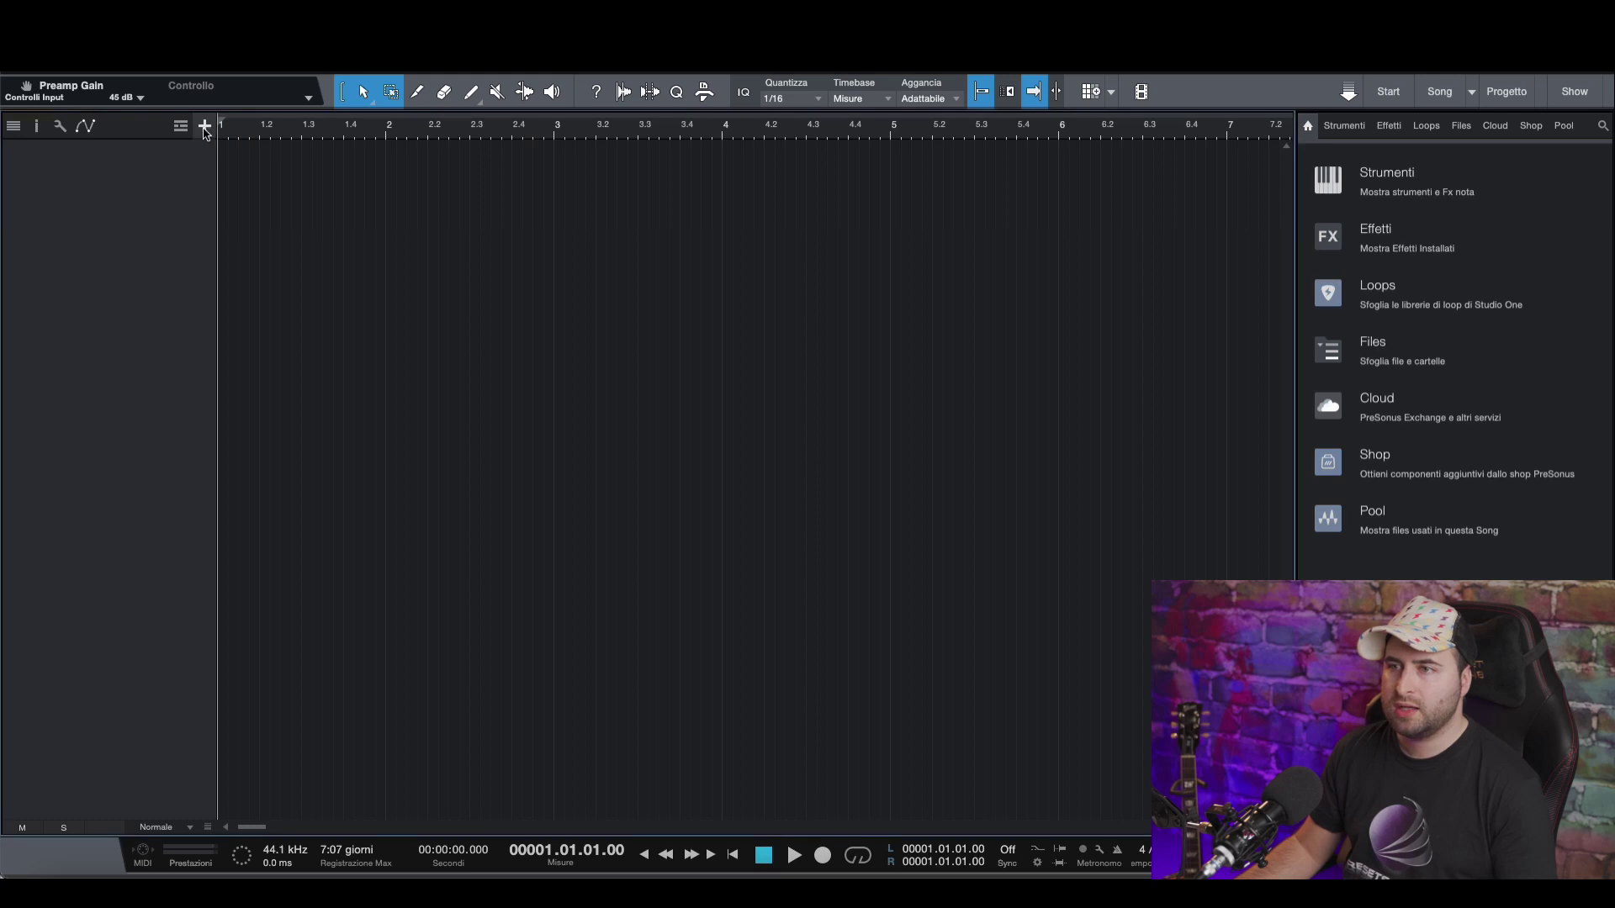
# - Add a red mono audio track named "guitar routing" with Ingresso L as its input
pyautogui.click(844, 238)
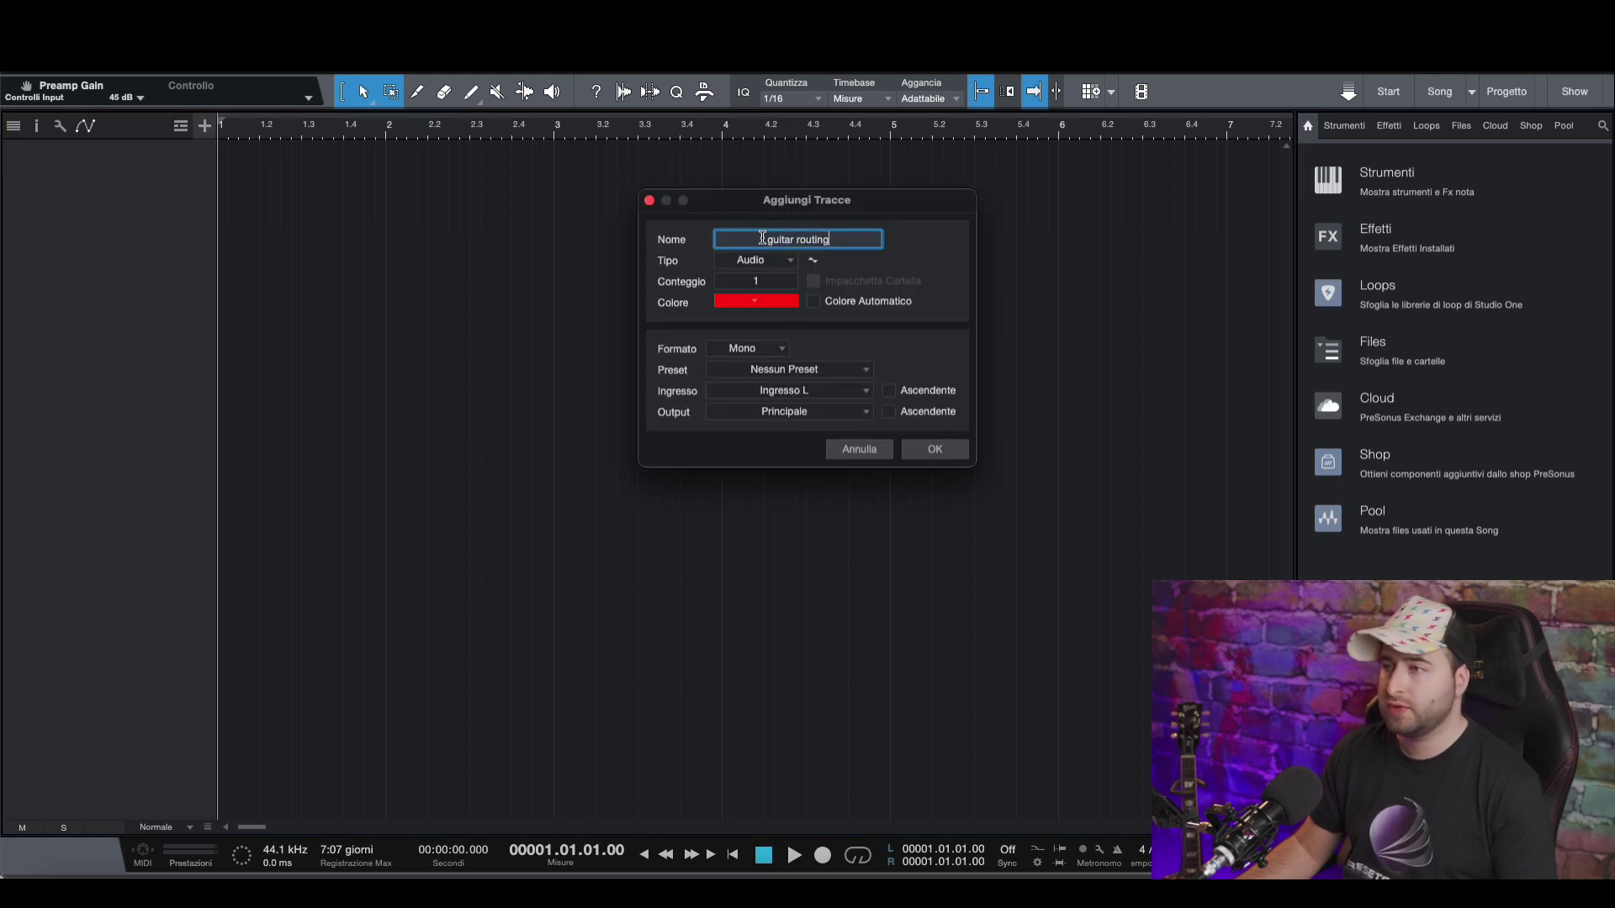
pyautogui.moveTo(761, 237); pyautogui.dragTo(864, 237)
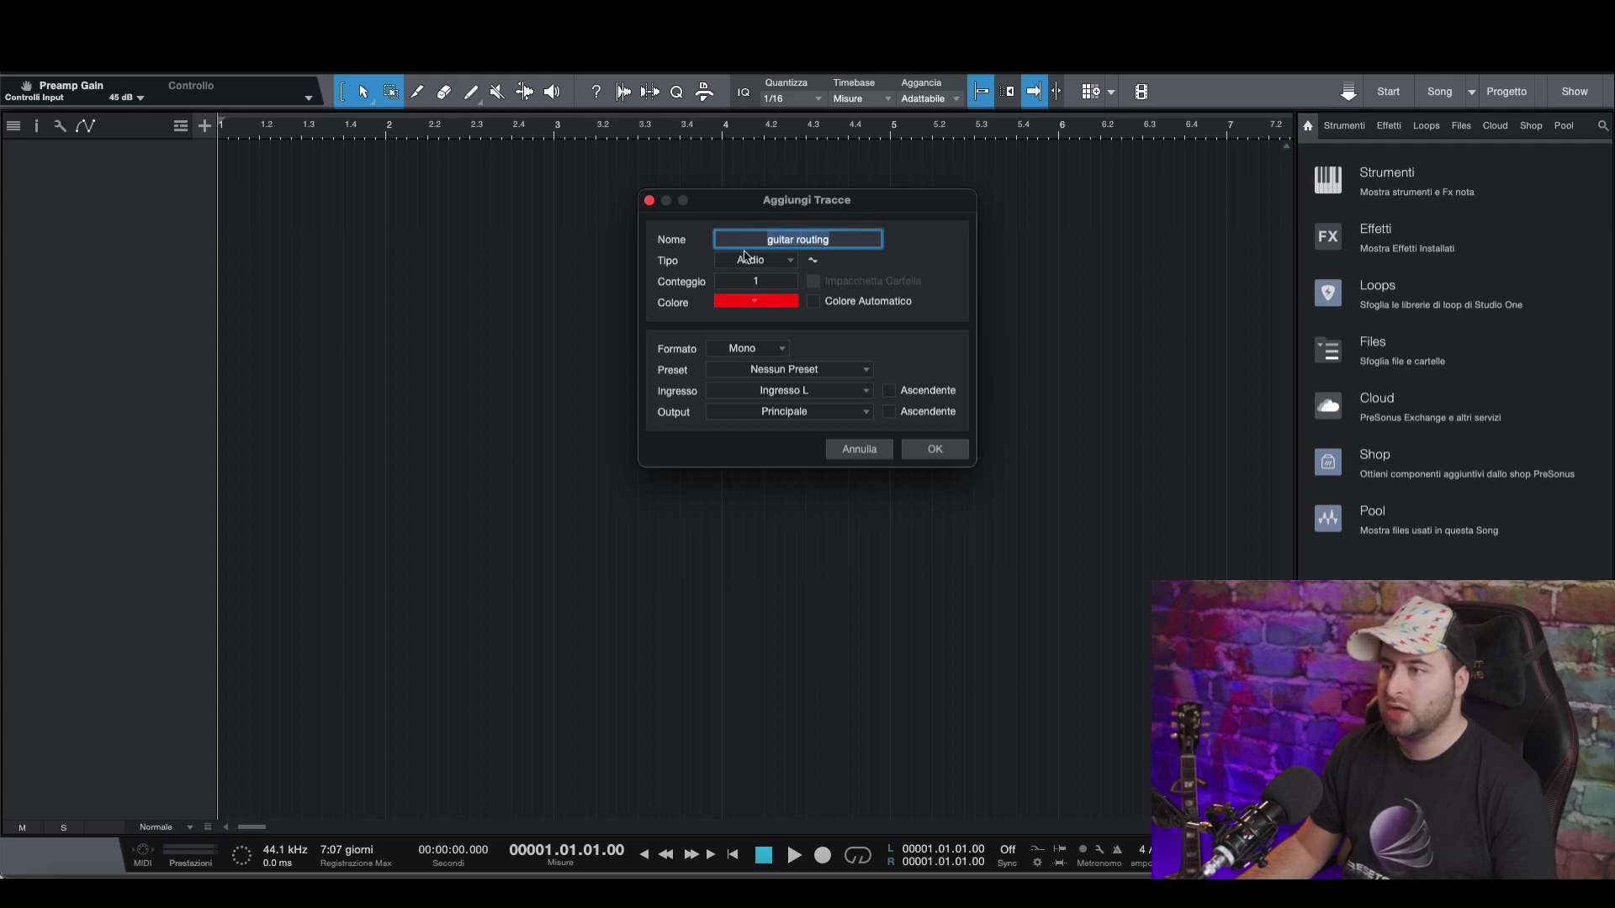
pyautogui.click(935, 451)
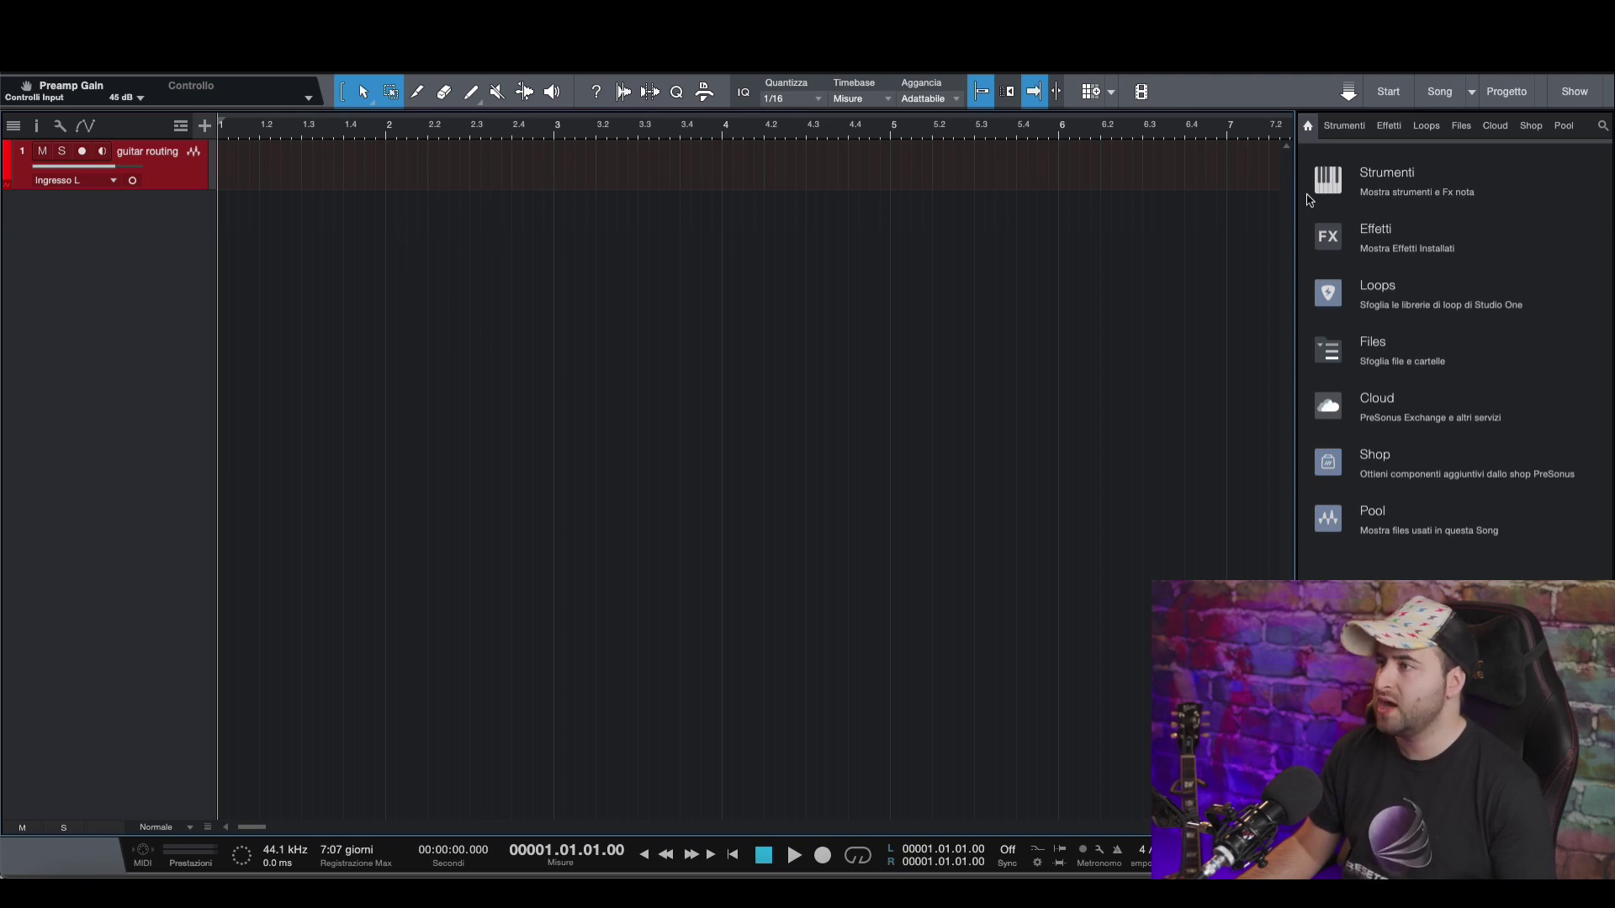
# - Search the effects for "emissary" and insert the Emissary amp plug-in on the guitar routing track
pyautogui.click(1380, 230)
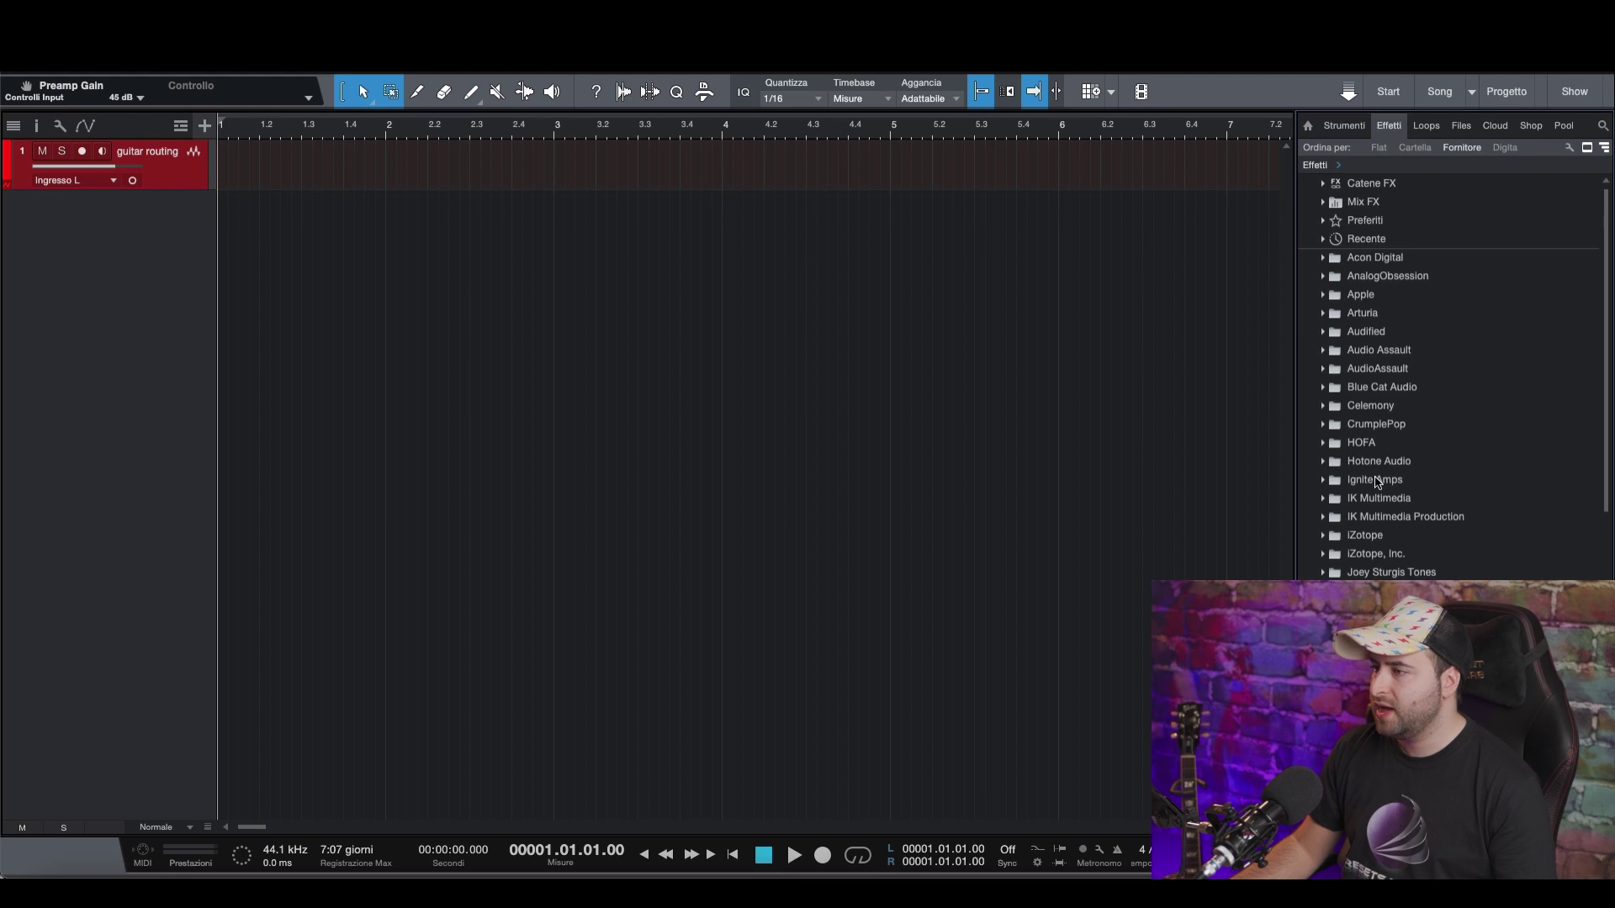
pyautogui.click(1603, 126)
pyautogui.write('emissary')
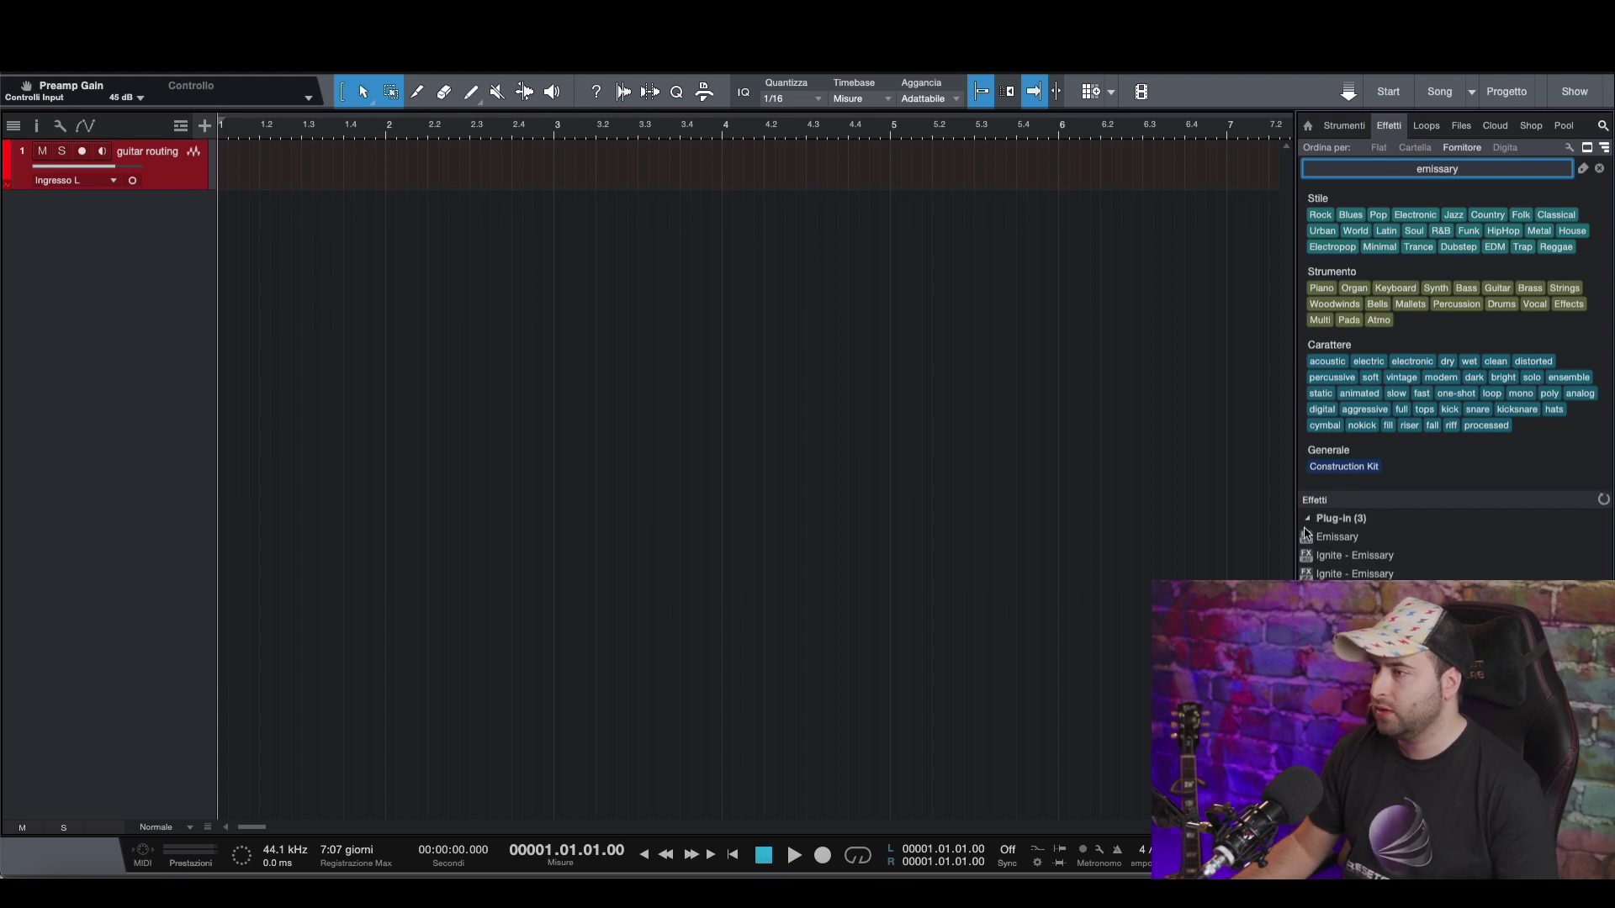
pyautogui.click(1334, 539)
pyautogui.moveTo(1335, 540); pyautogui.dragTo(491, 185)
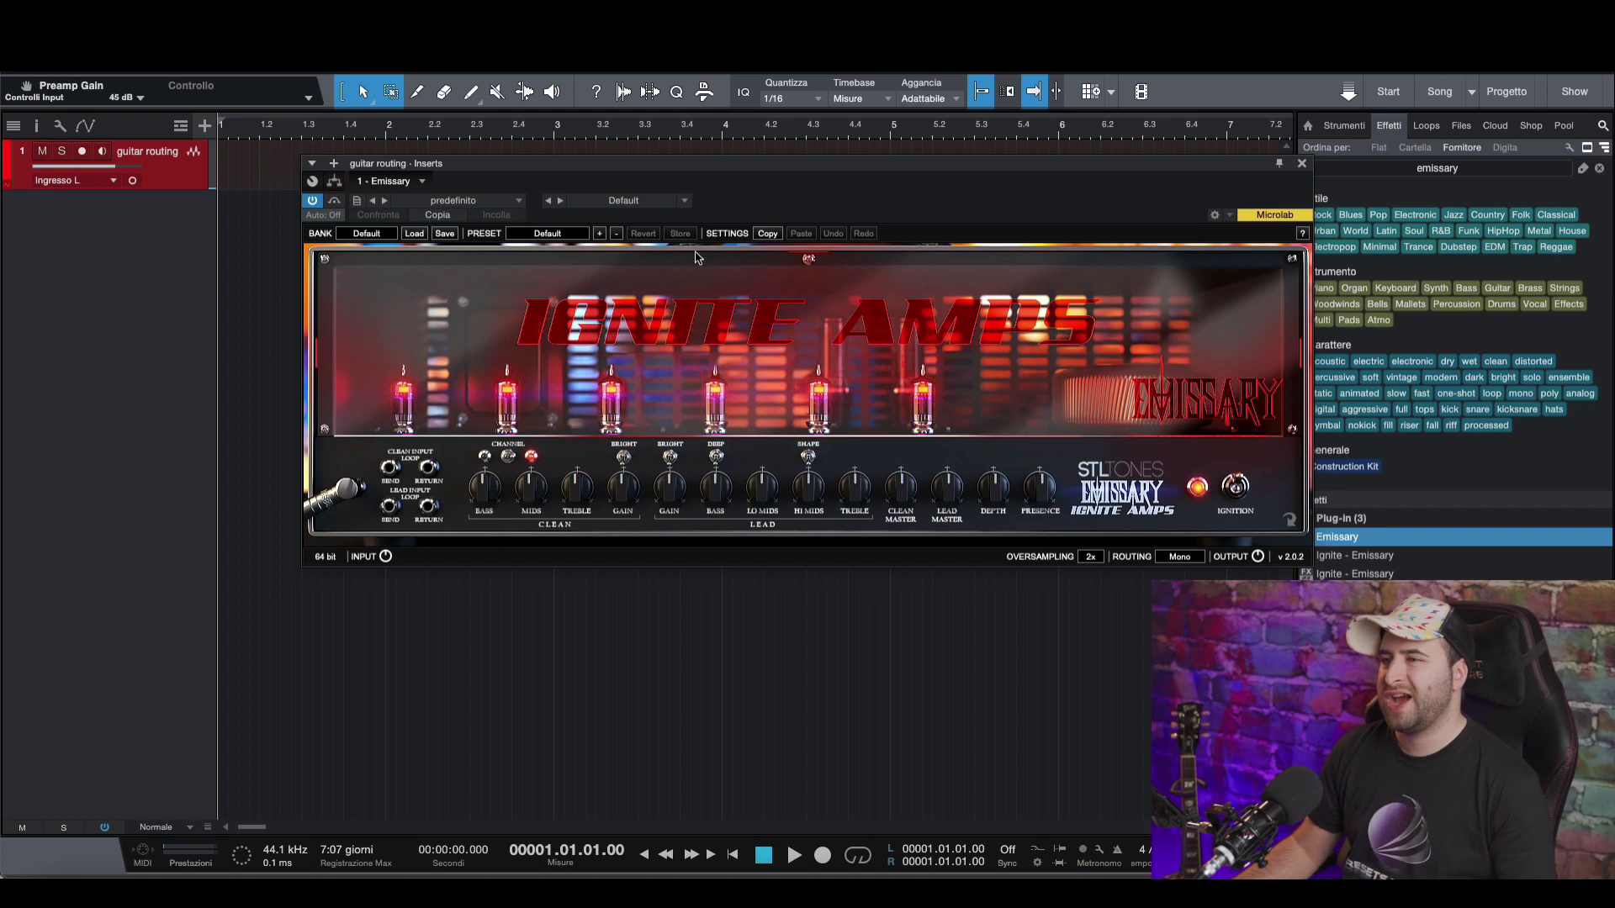
pyautogui.moveTo(794, 165); pyautogui.dragTo(705, 167)
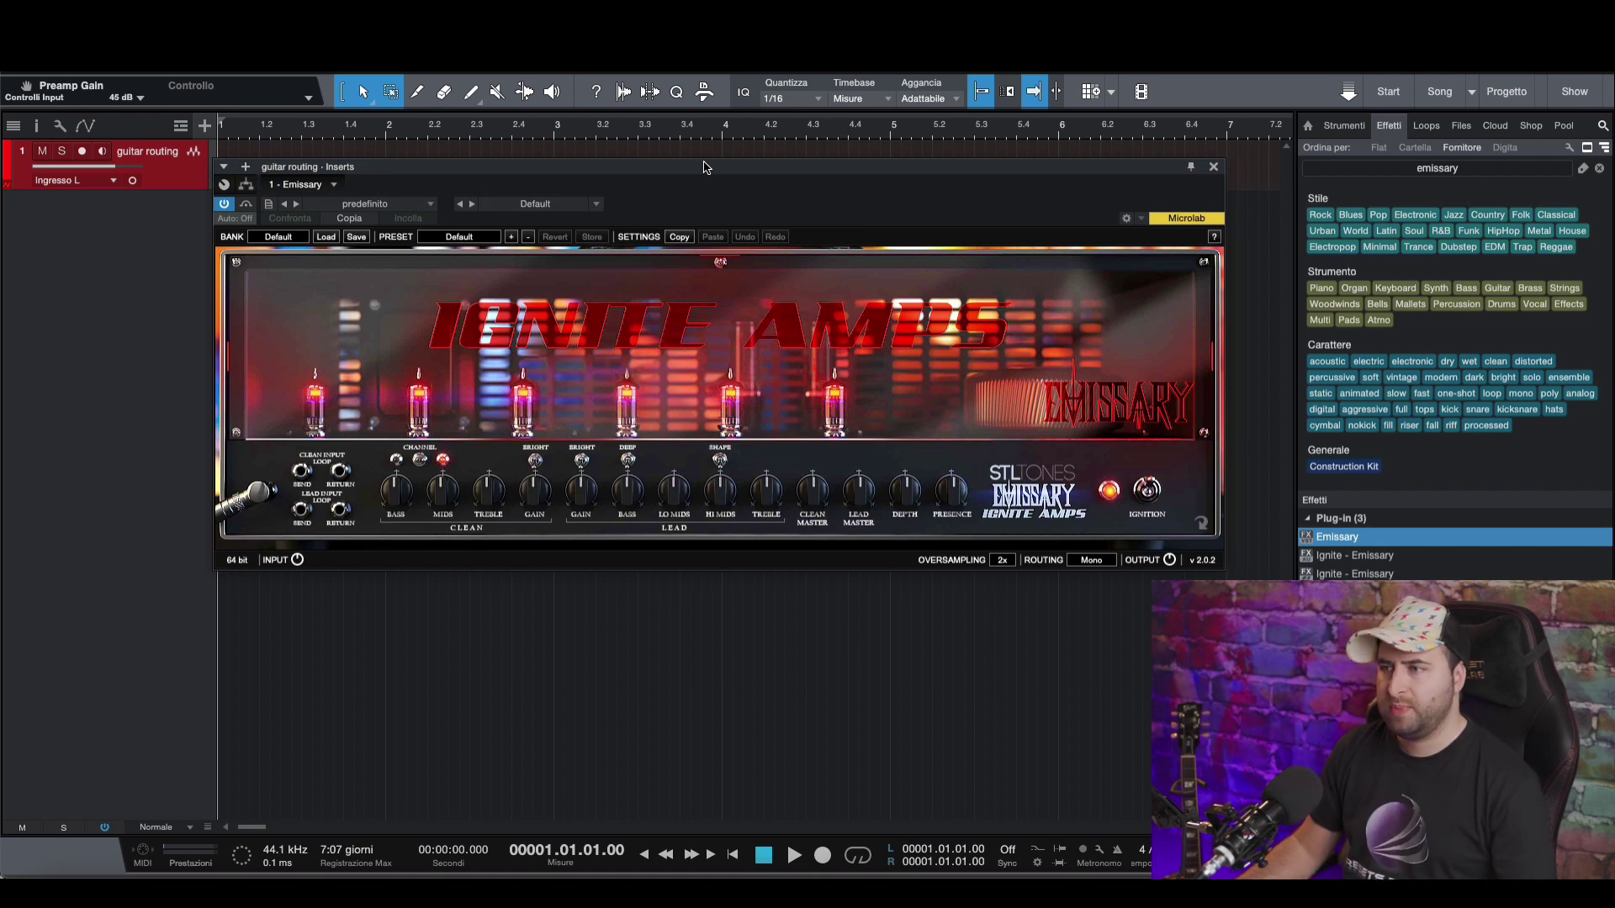
# - Hide the browser and close the Emissary plug-in window
pyautogui.press('F5')
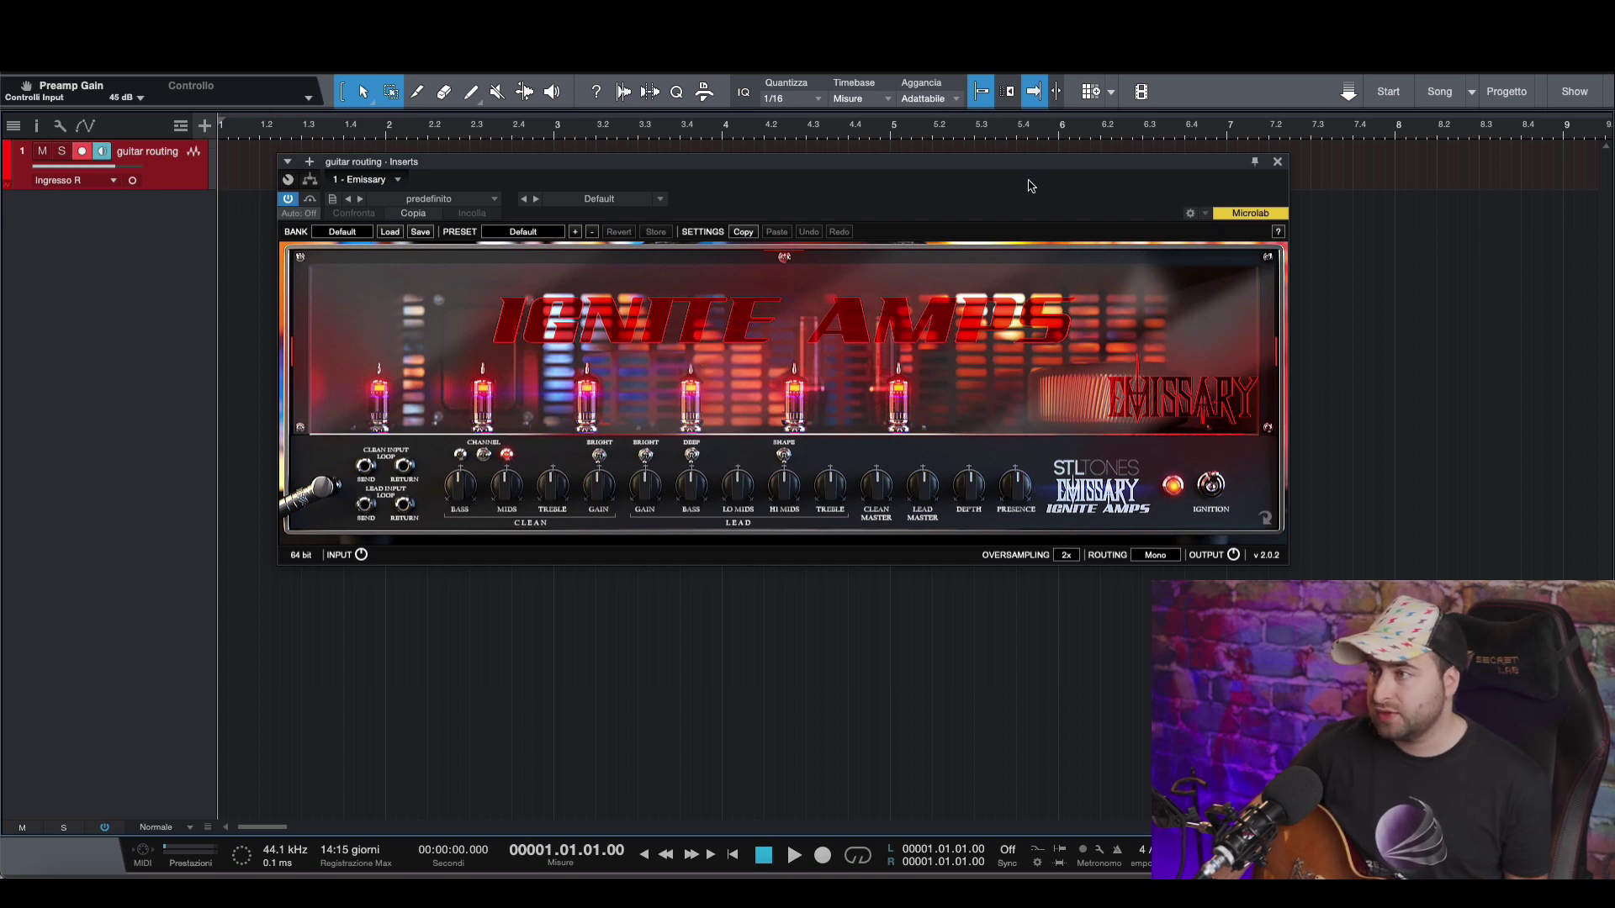
pyautogui.moveTo(1025, 165); pyautogui.dragTo(1077, 175)
pyautogui.click(1330, 172)
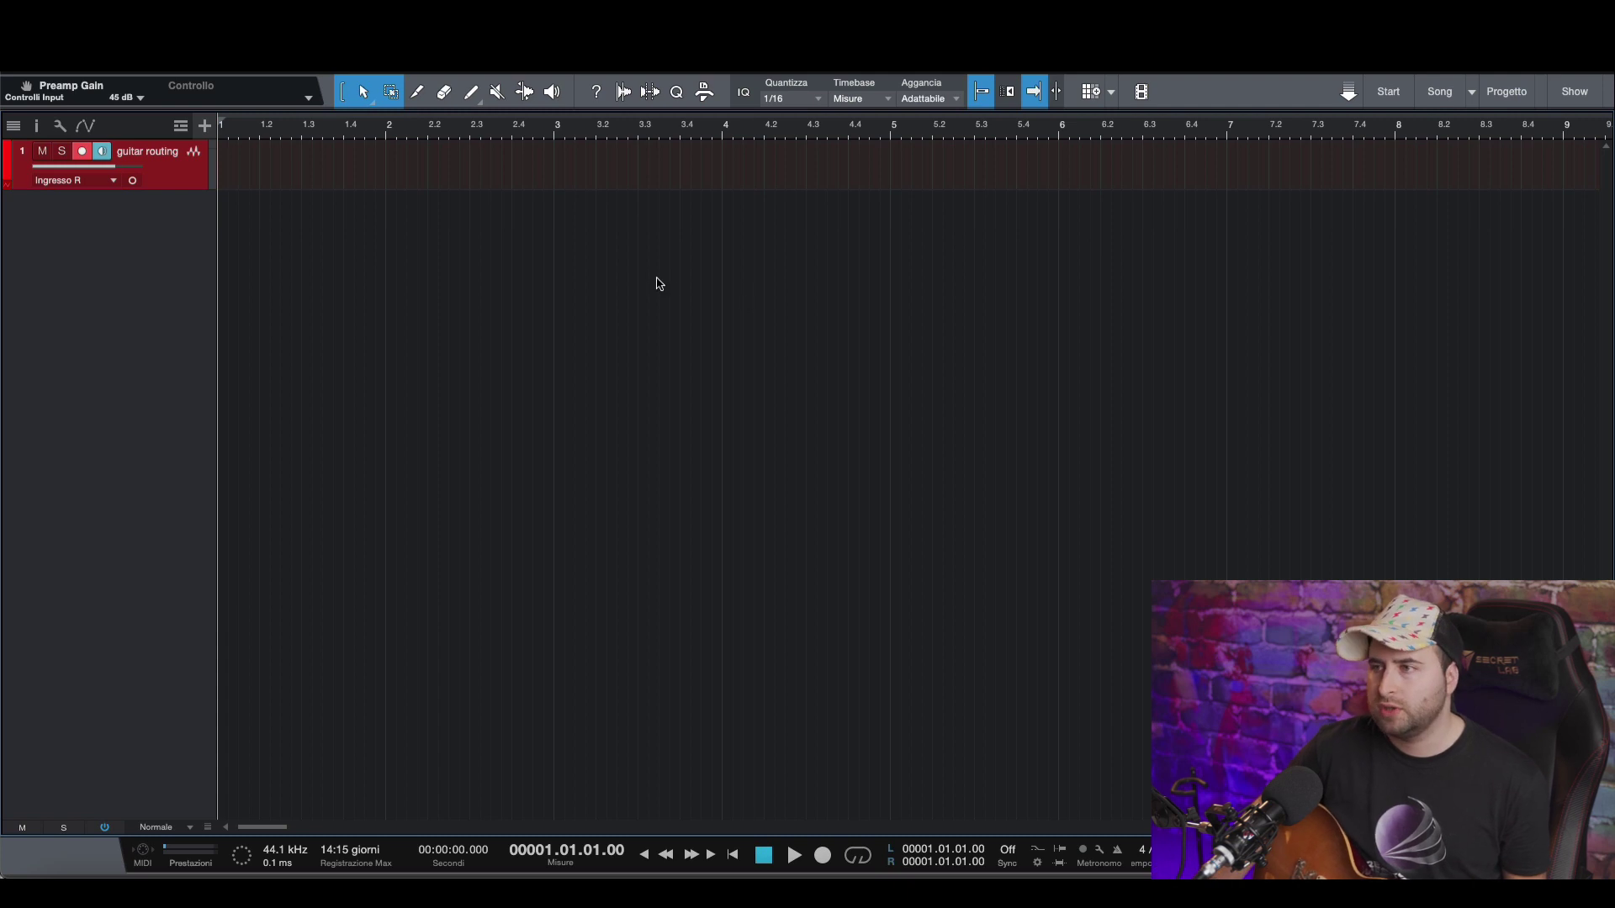
# - Show the mixer console and enlarge it so the track's inserts and sends are fully displayed
pyautogui.press('F3')
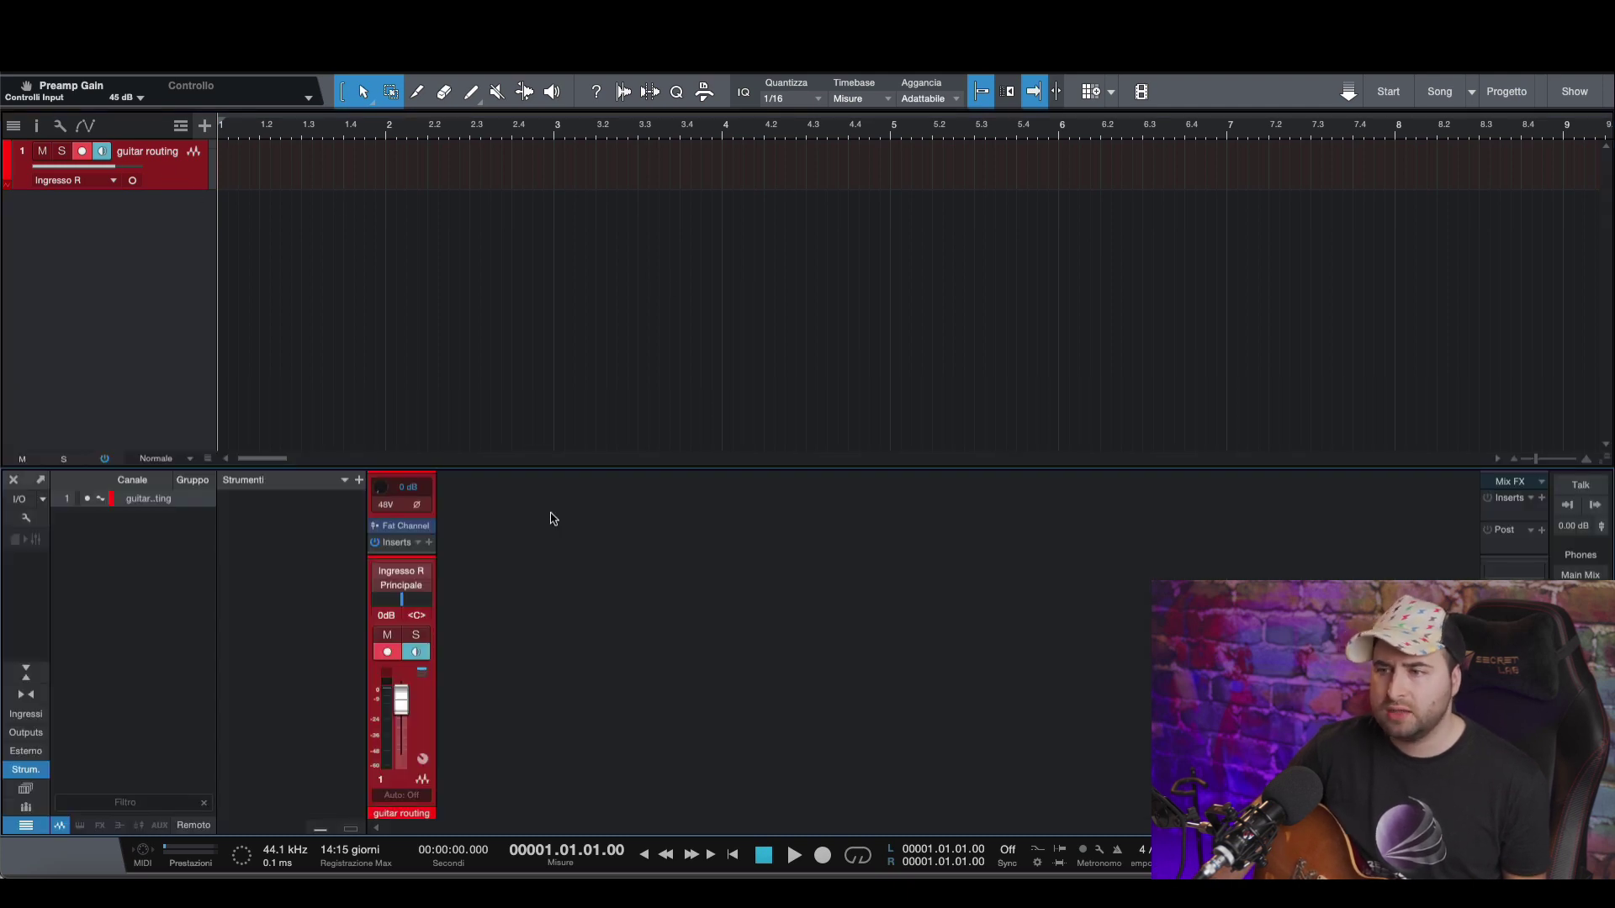
pyautogui.moveTo(528, 467); pyautogui.dragTo(528, 391)
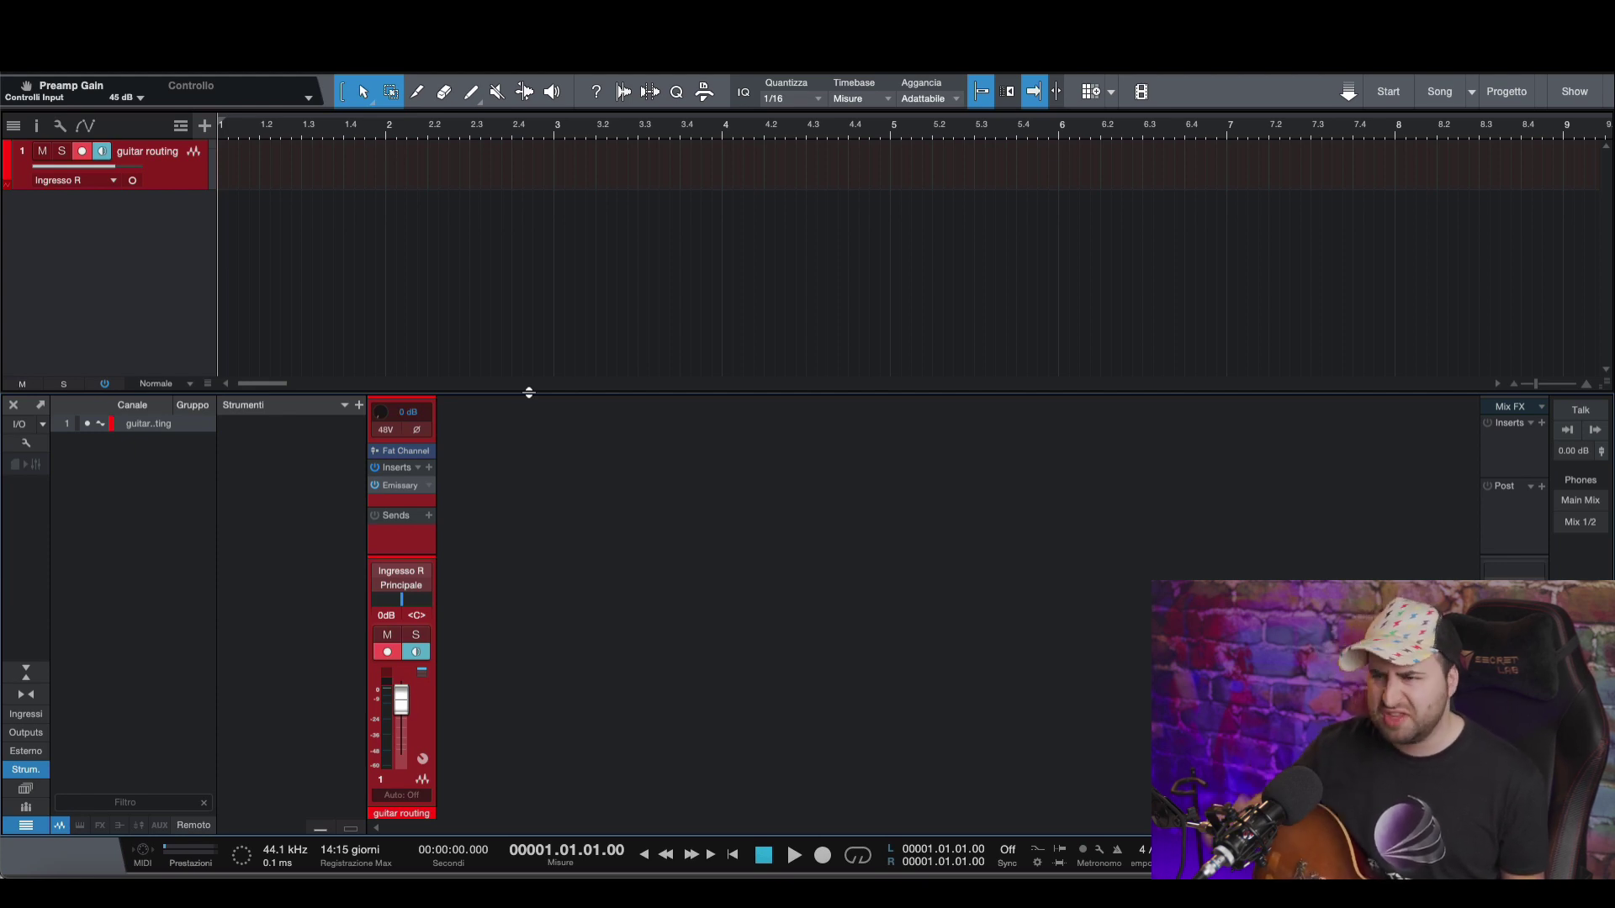
pyautogui.moveTo(535, 388); pyautogui.dragTo(534, 357)
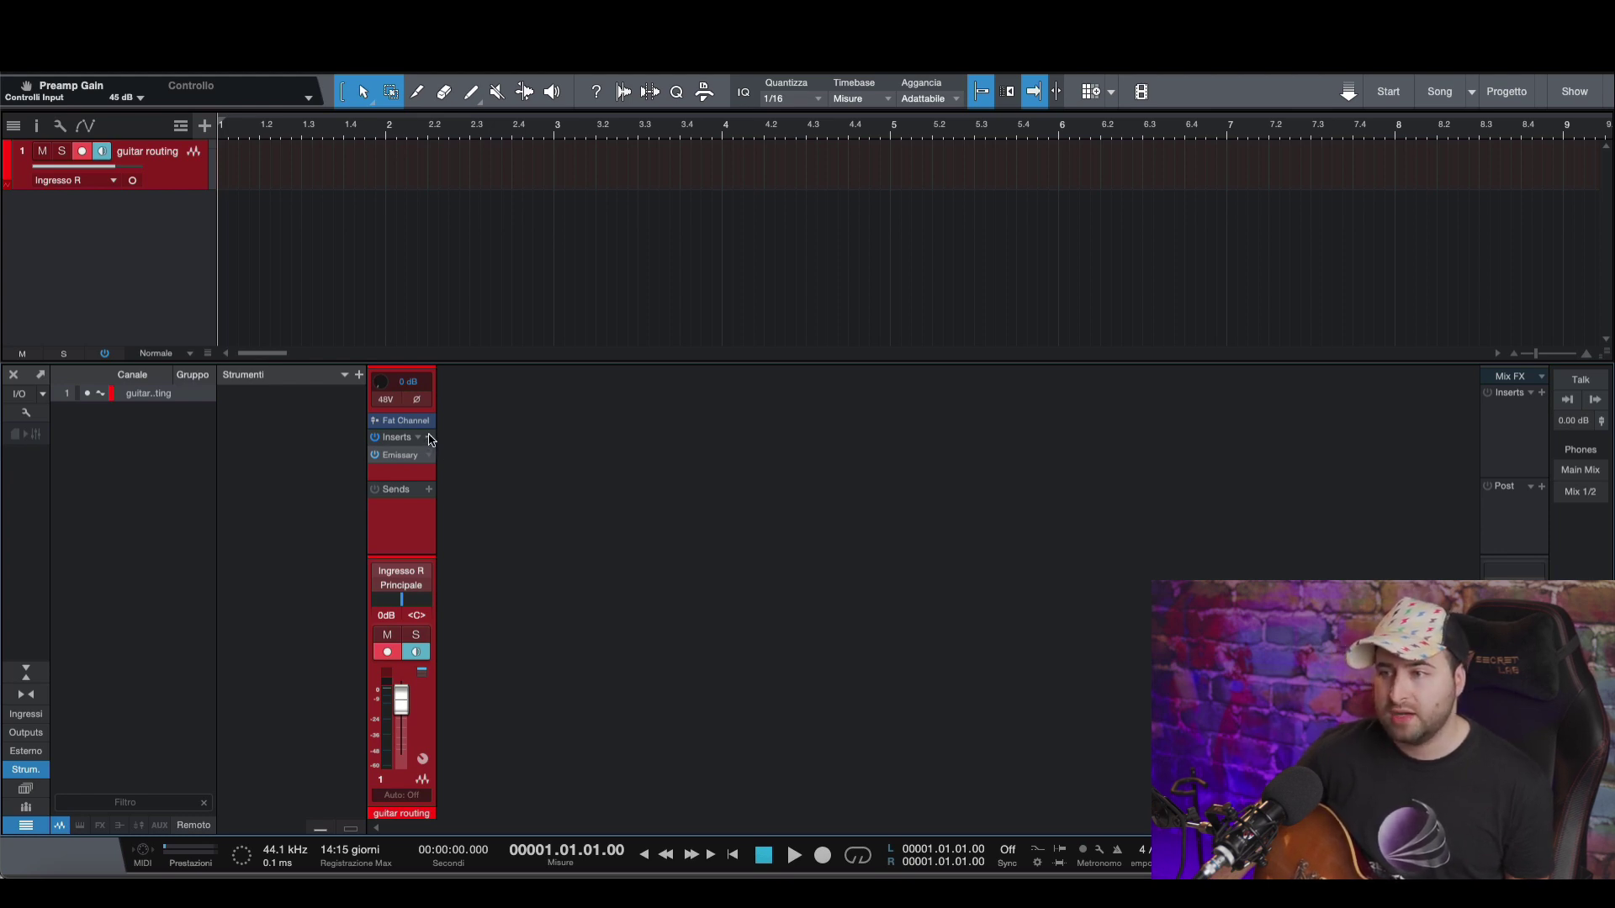
# - Insert the Open AIR plug-in after Emissary on the guitar routing channel
pyautogui.click(429, 437)
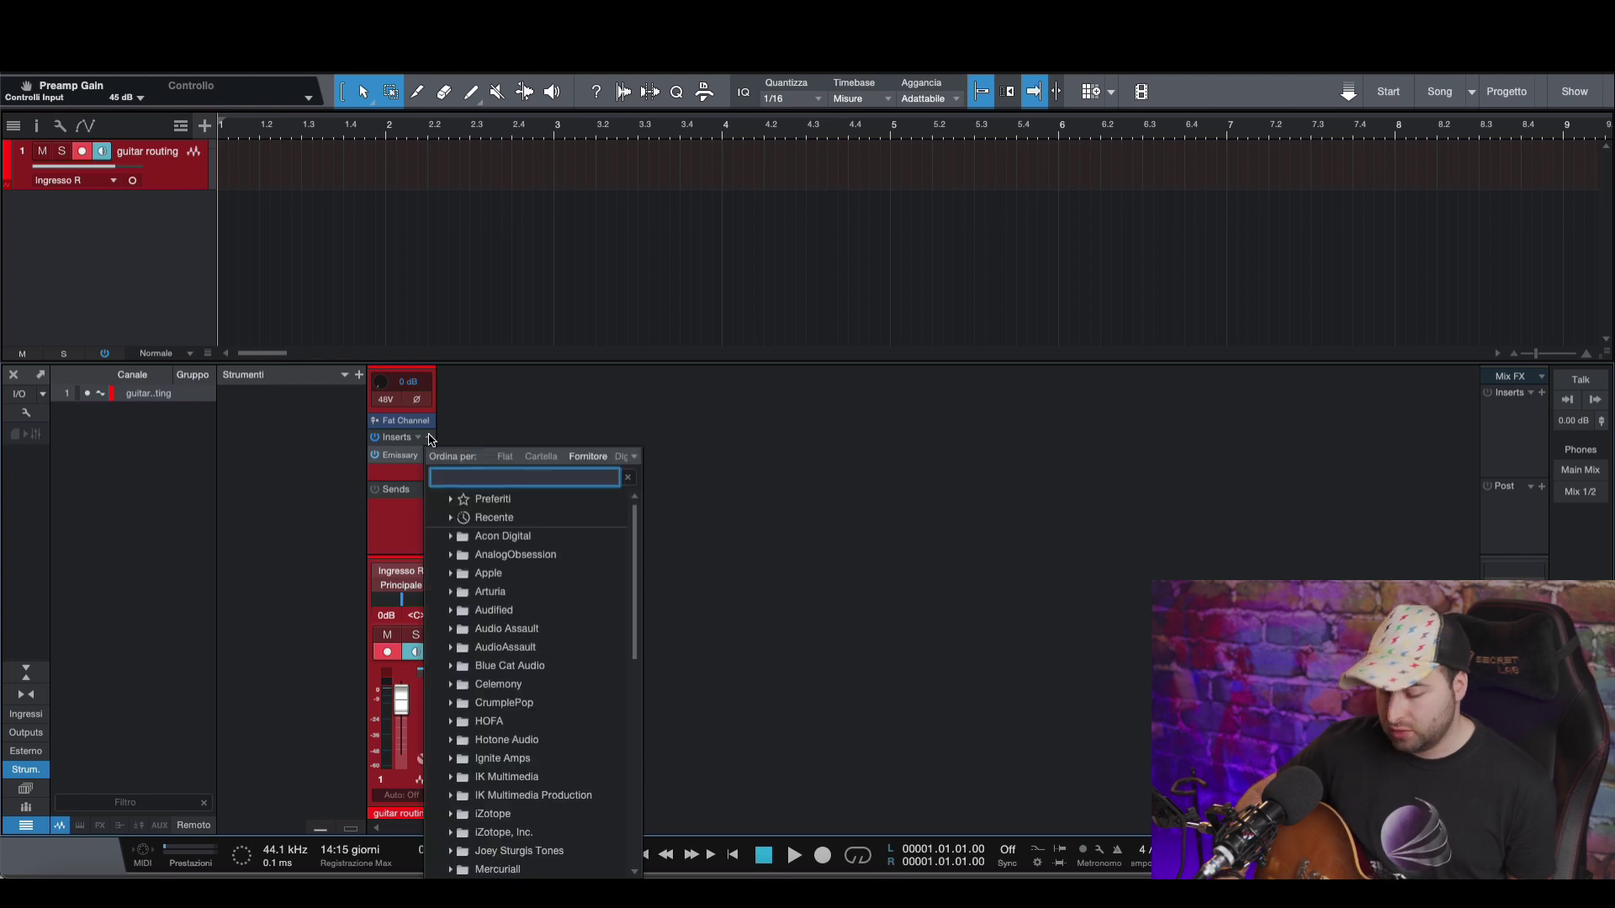
pyautogui.write('open')
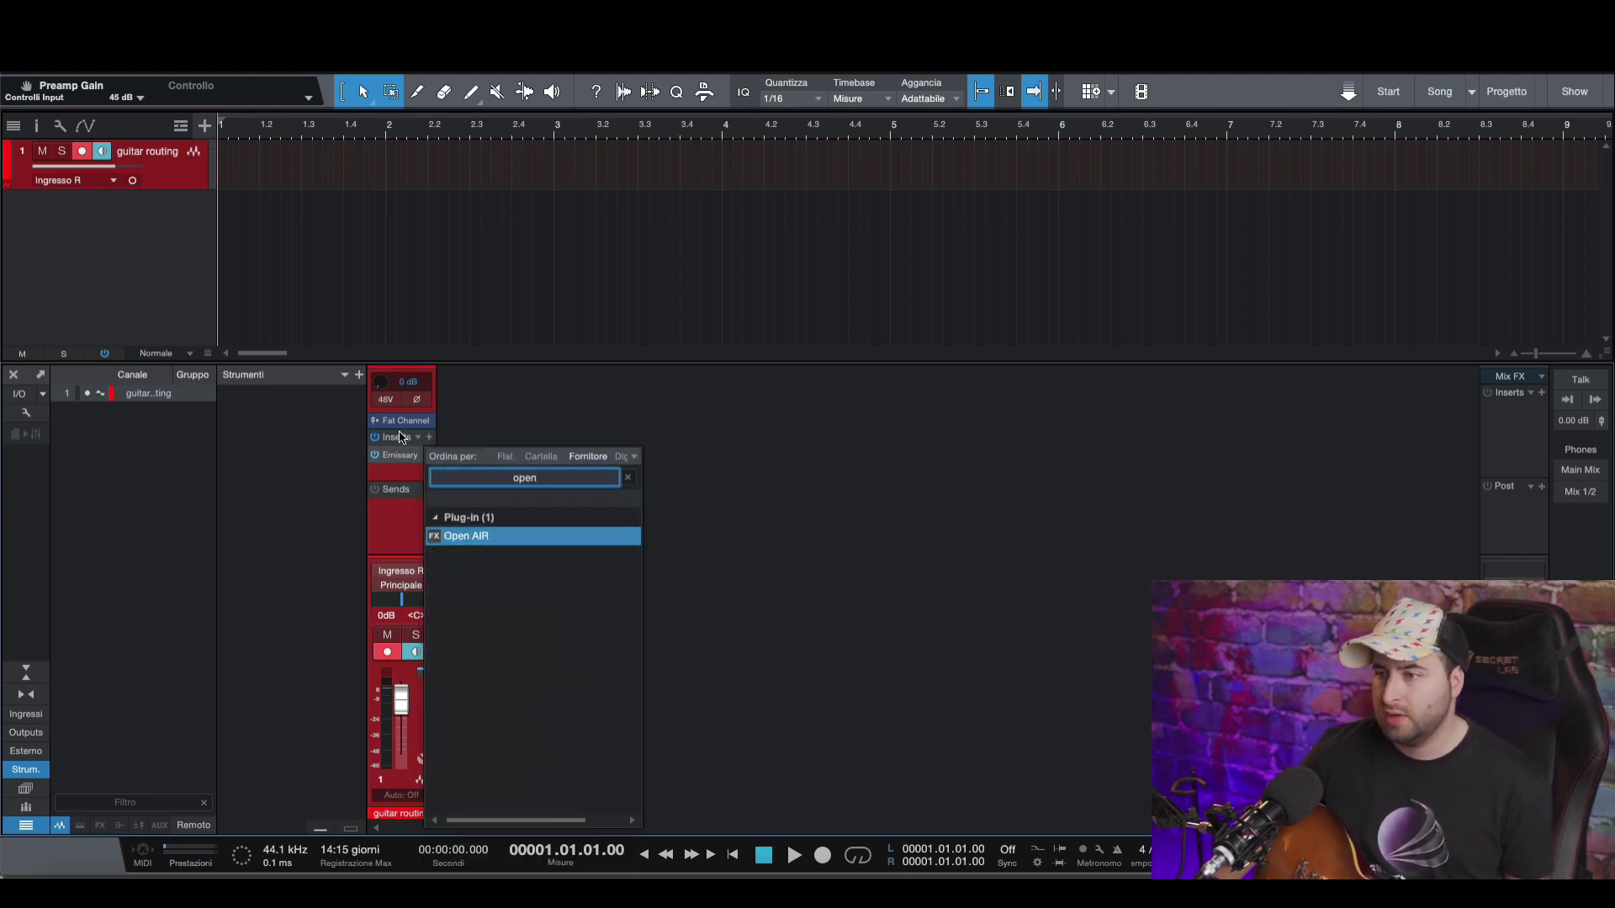
pyautogui.click(485, 533)
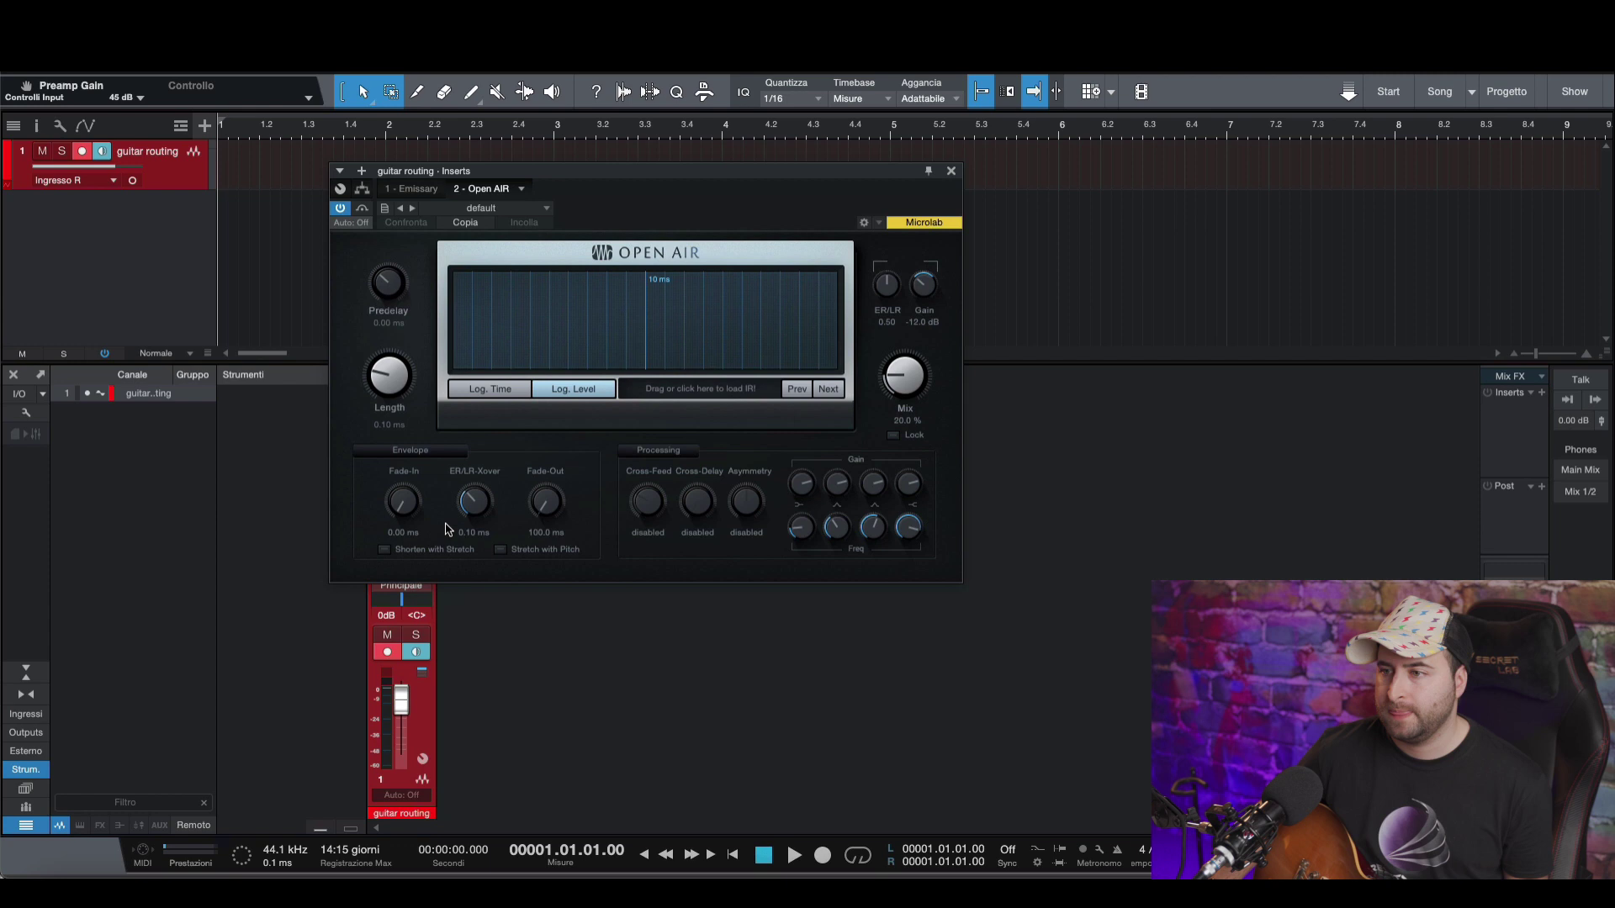
pyautogui.moveTo(646, 176); pyautogui.dragTo(713, 159)
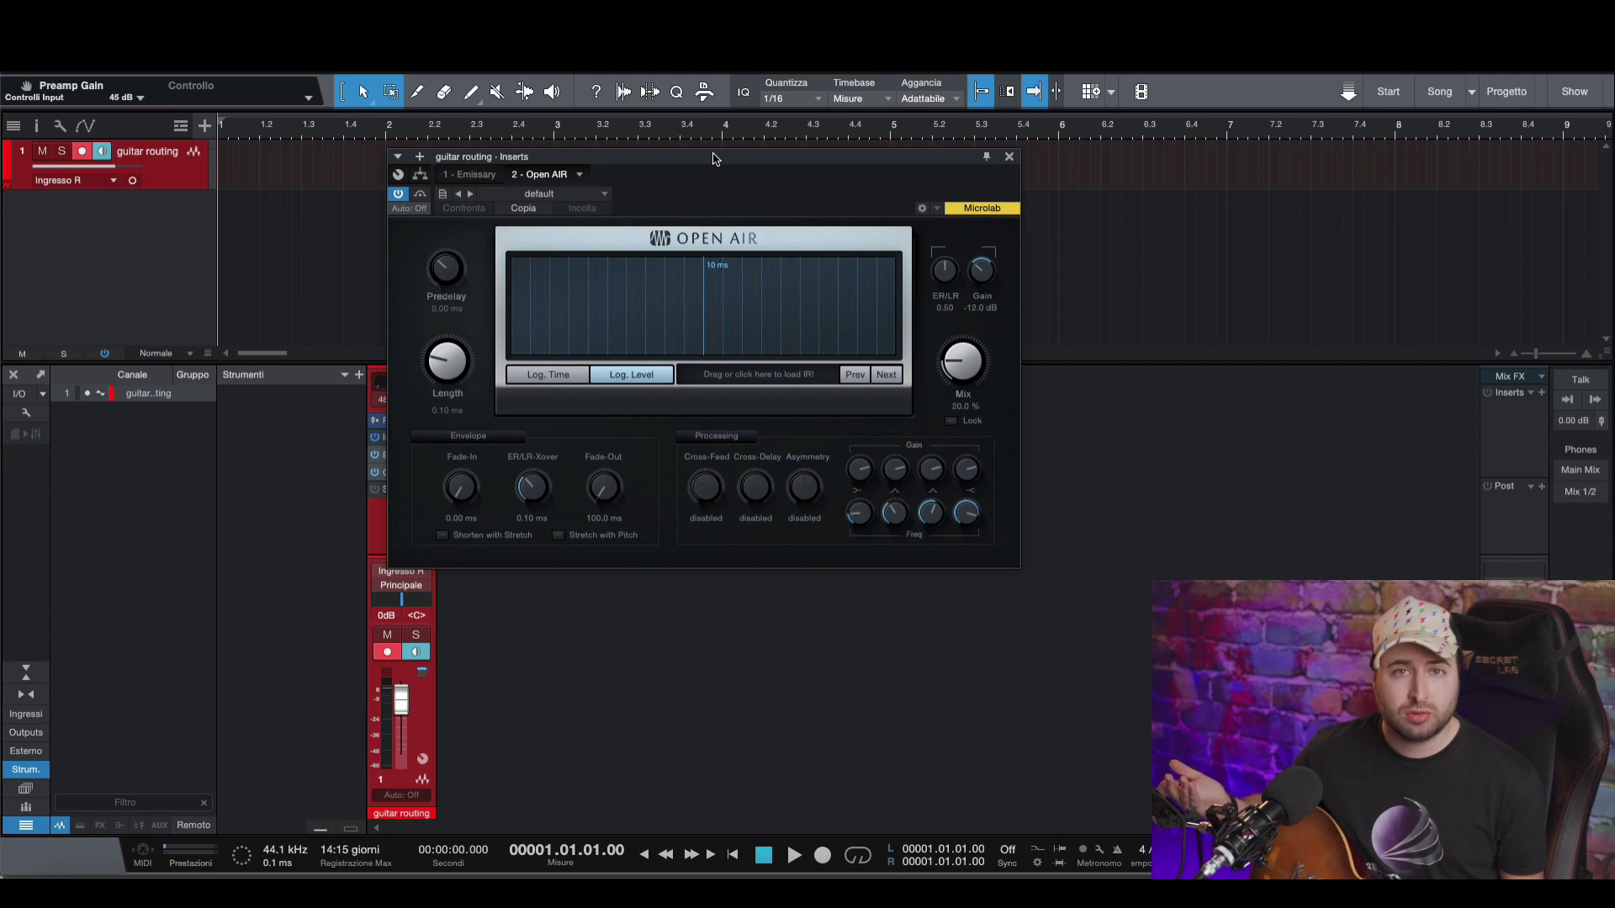
# - Start loading an impulse response in Open AIR and open the "David Laboga IR - Presets For All" folder inside Impulse Response
pyautogui.click(792, 375)
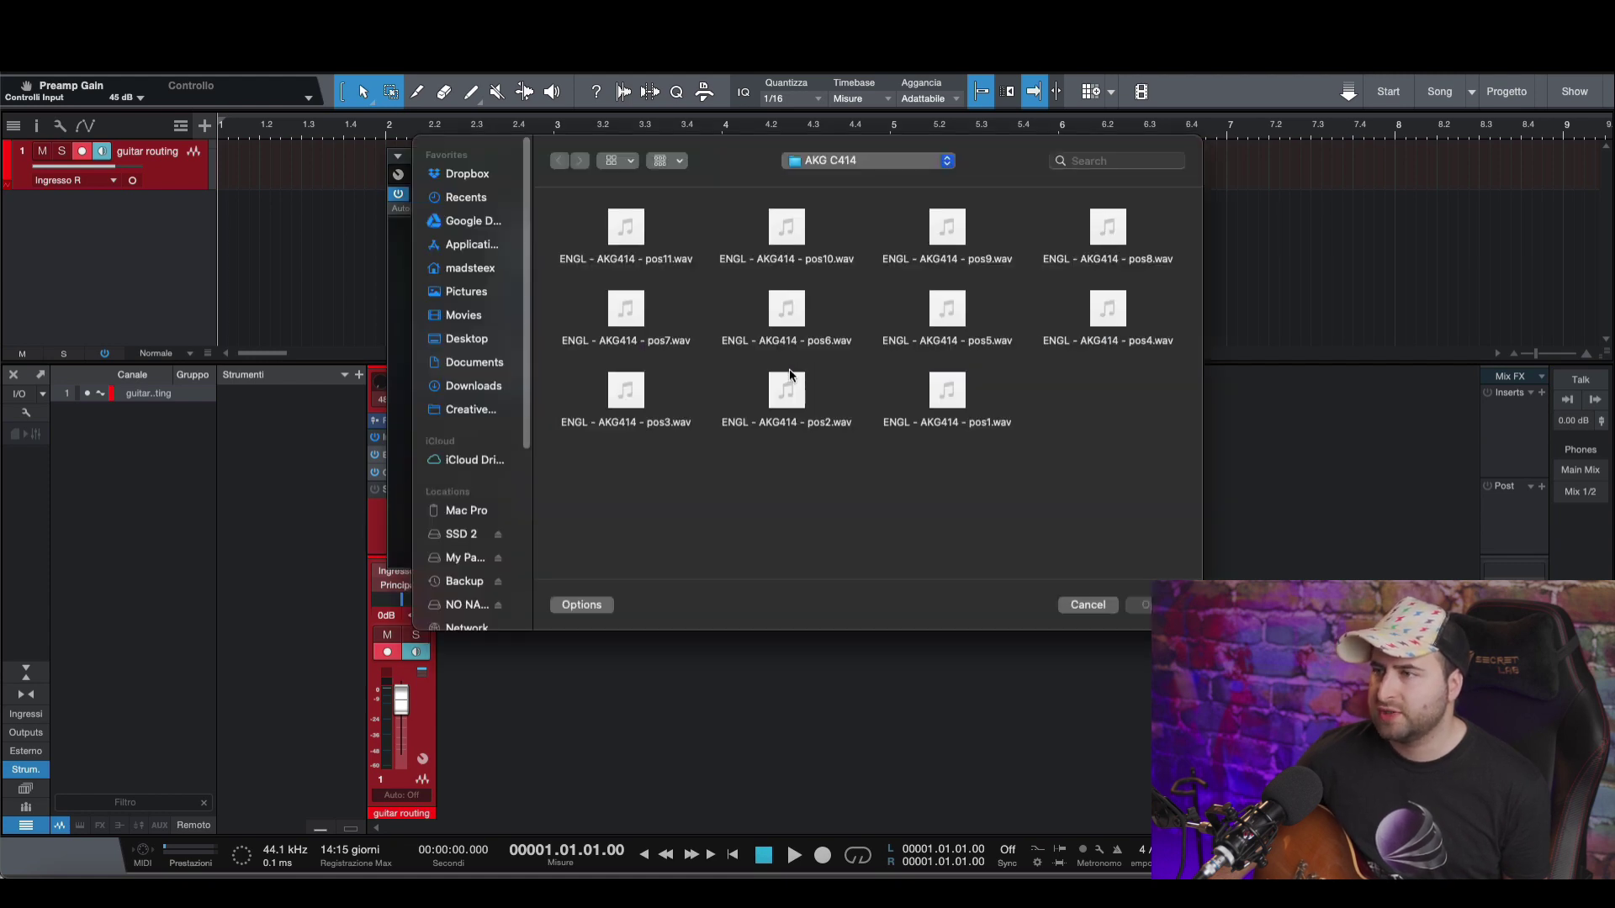
pyautogui.click(867, 161)
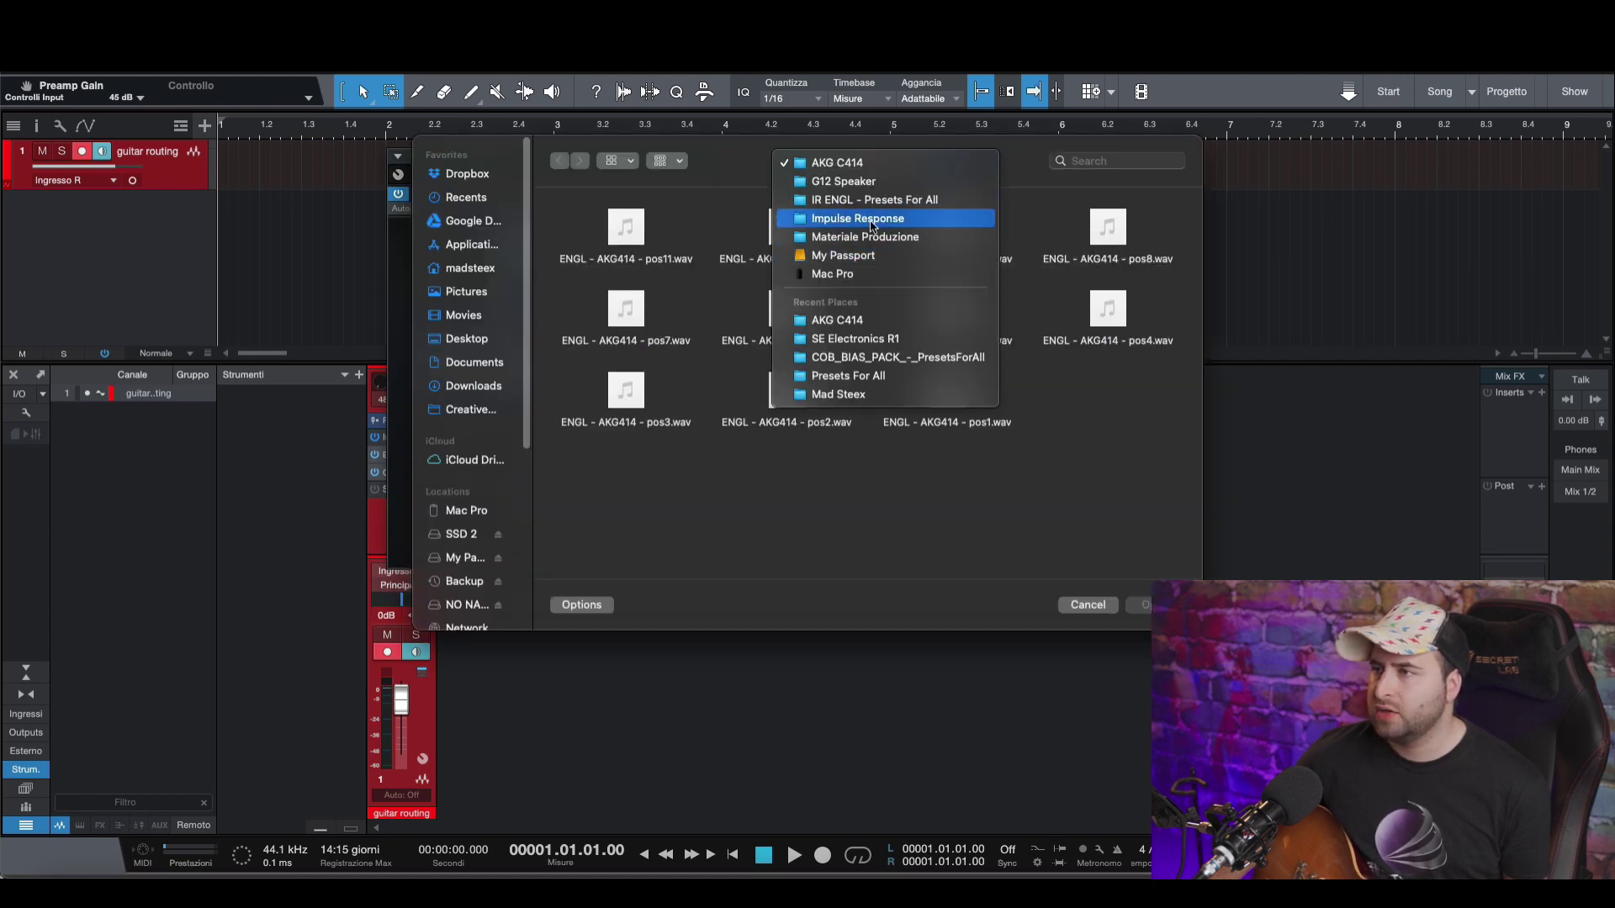
pyautogui.click(886, 220)
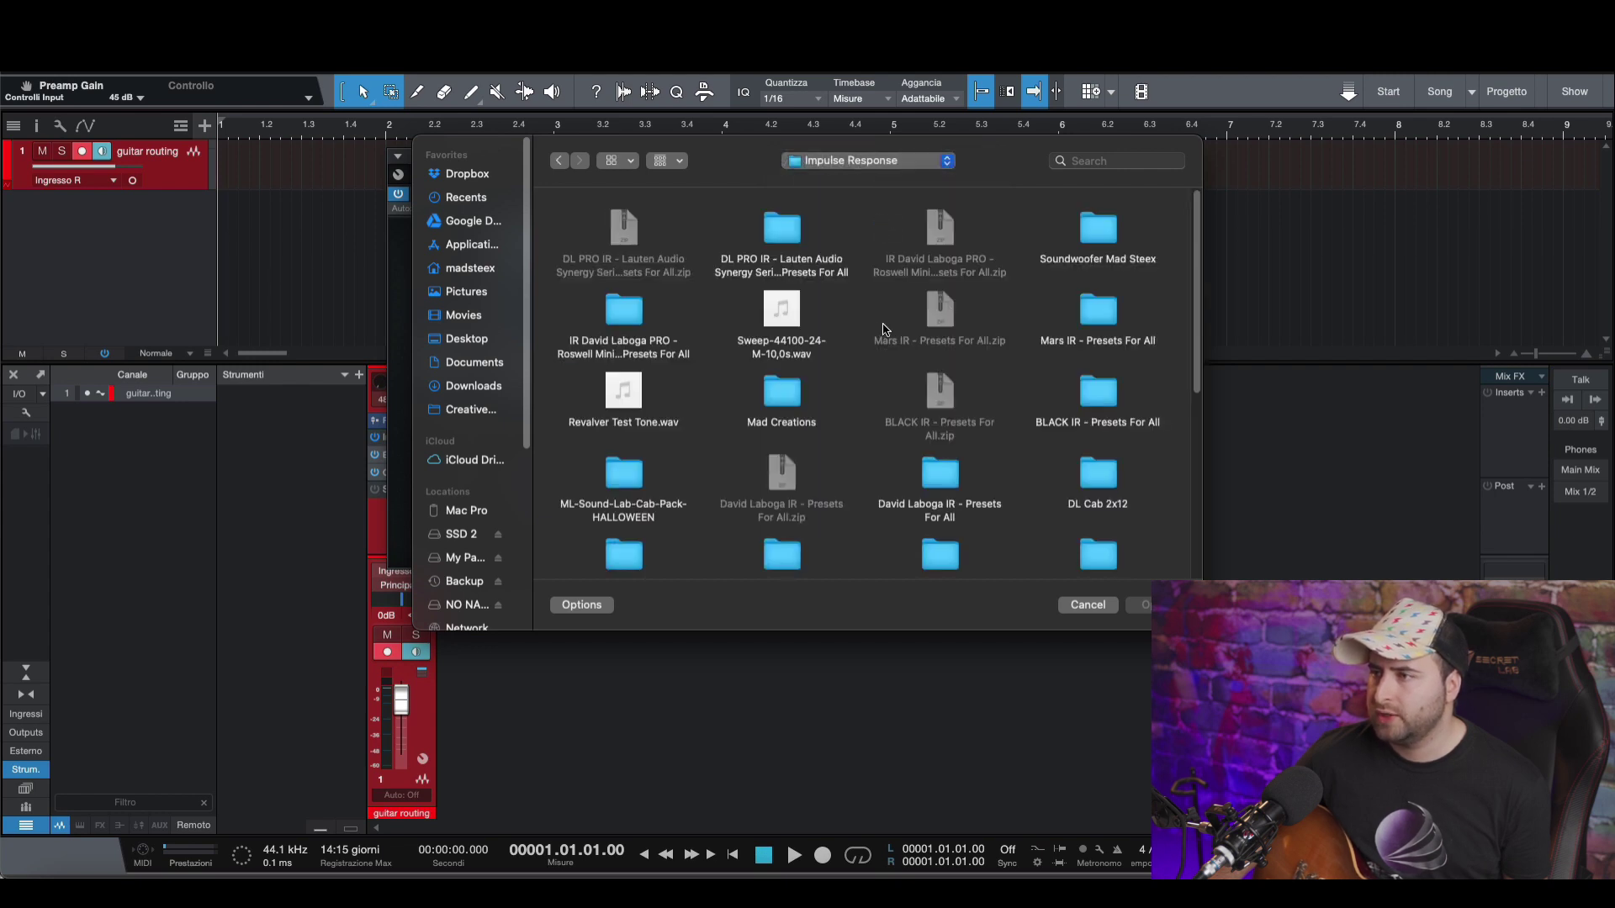
pyautogui.scroll(-2, 886, 329)
pyautogui.scroll(-1, 866, 375)
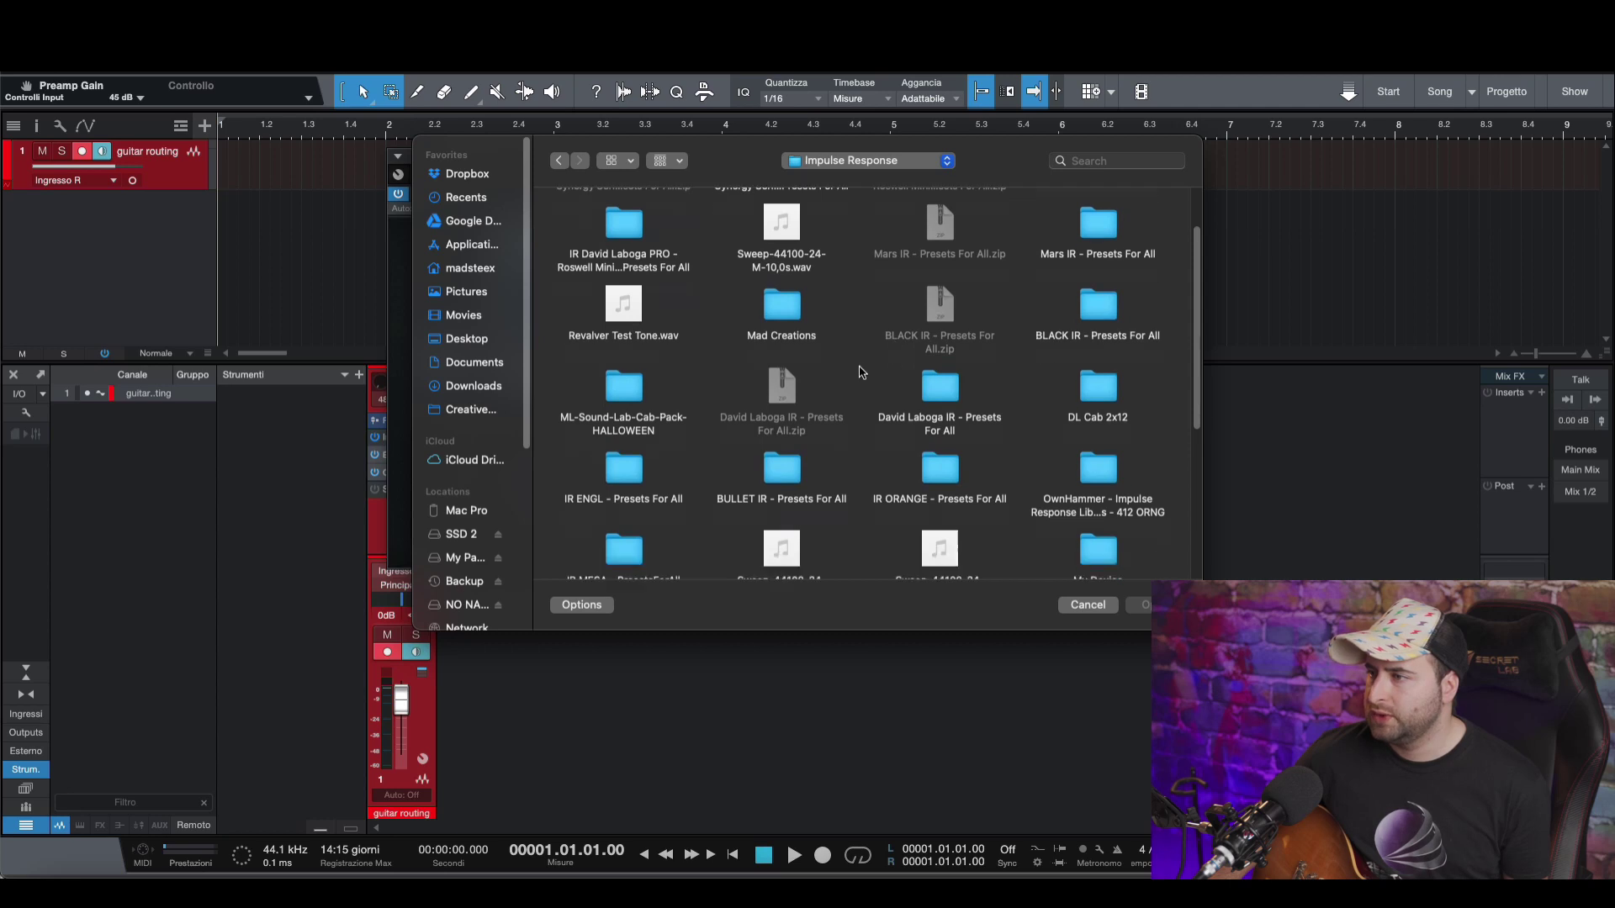
pyautogui.scroll(-1, 867, 376)
pyautogui.doubleClick(943, 367)
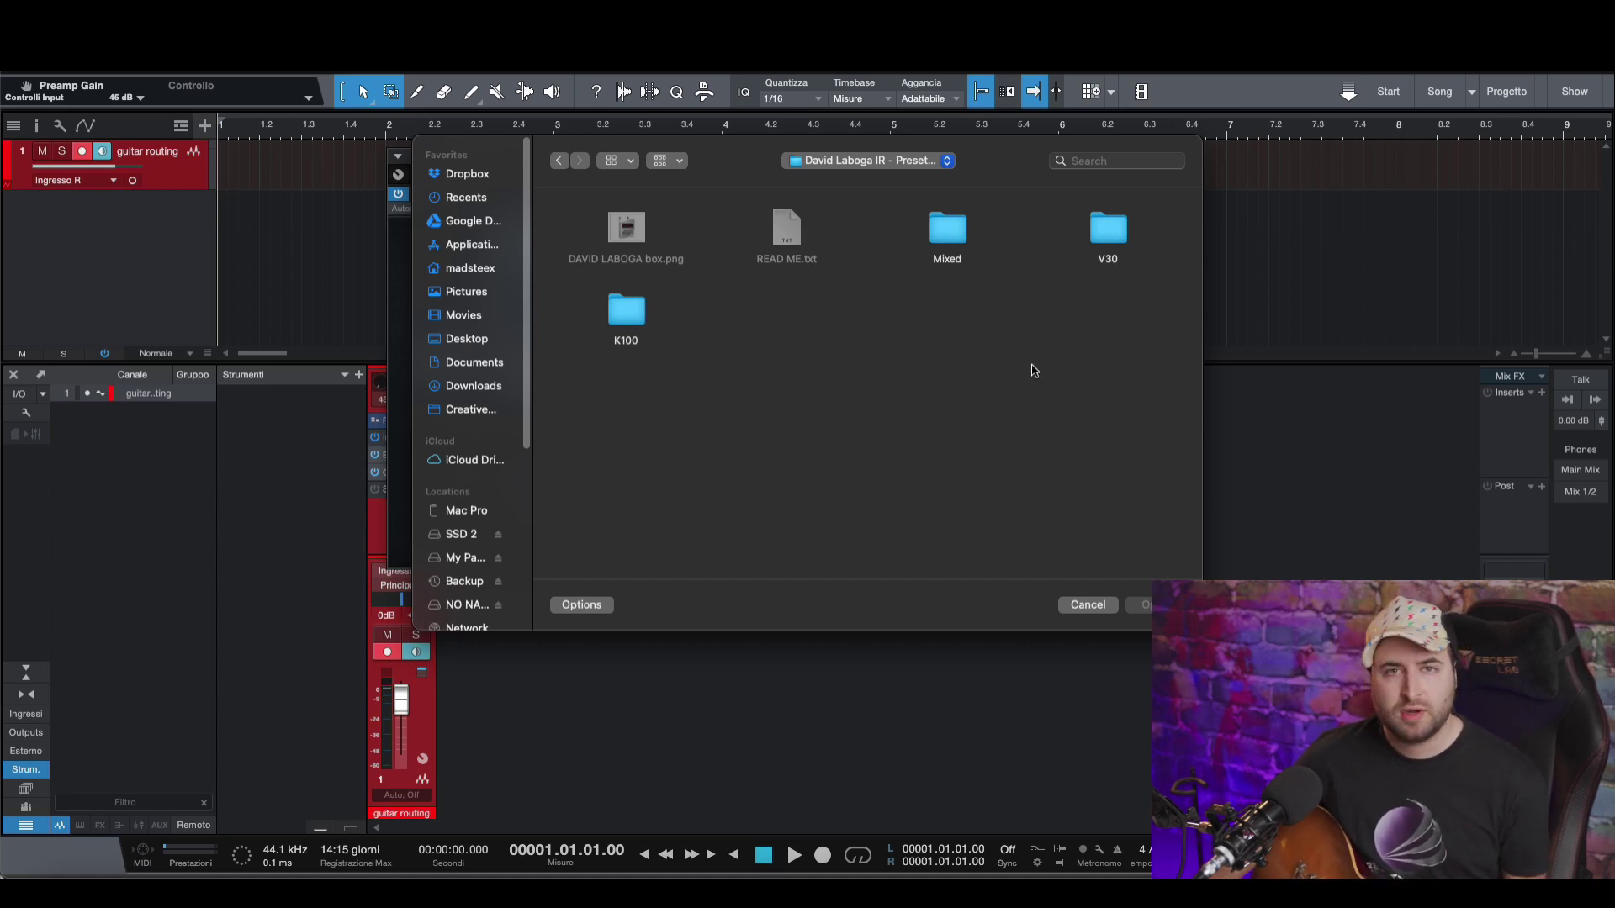
# - Load "DL_K100_ - SE Electronics Ribbon R1_ 1_OffAxis.wav" from the K100, 24bit 44.1 kHz, SE Electronics R1 folder
pyautogui.click(621, 312)
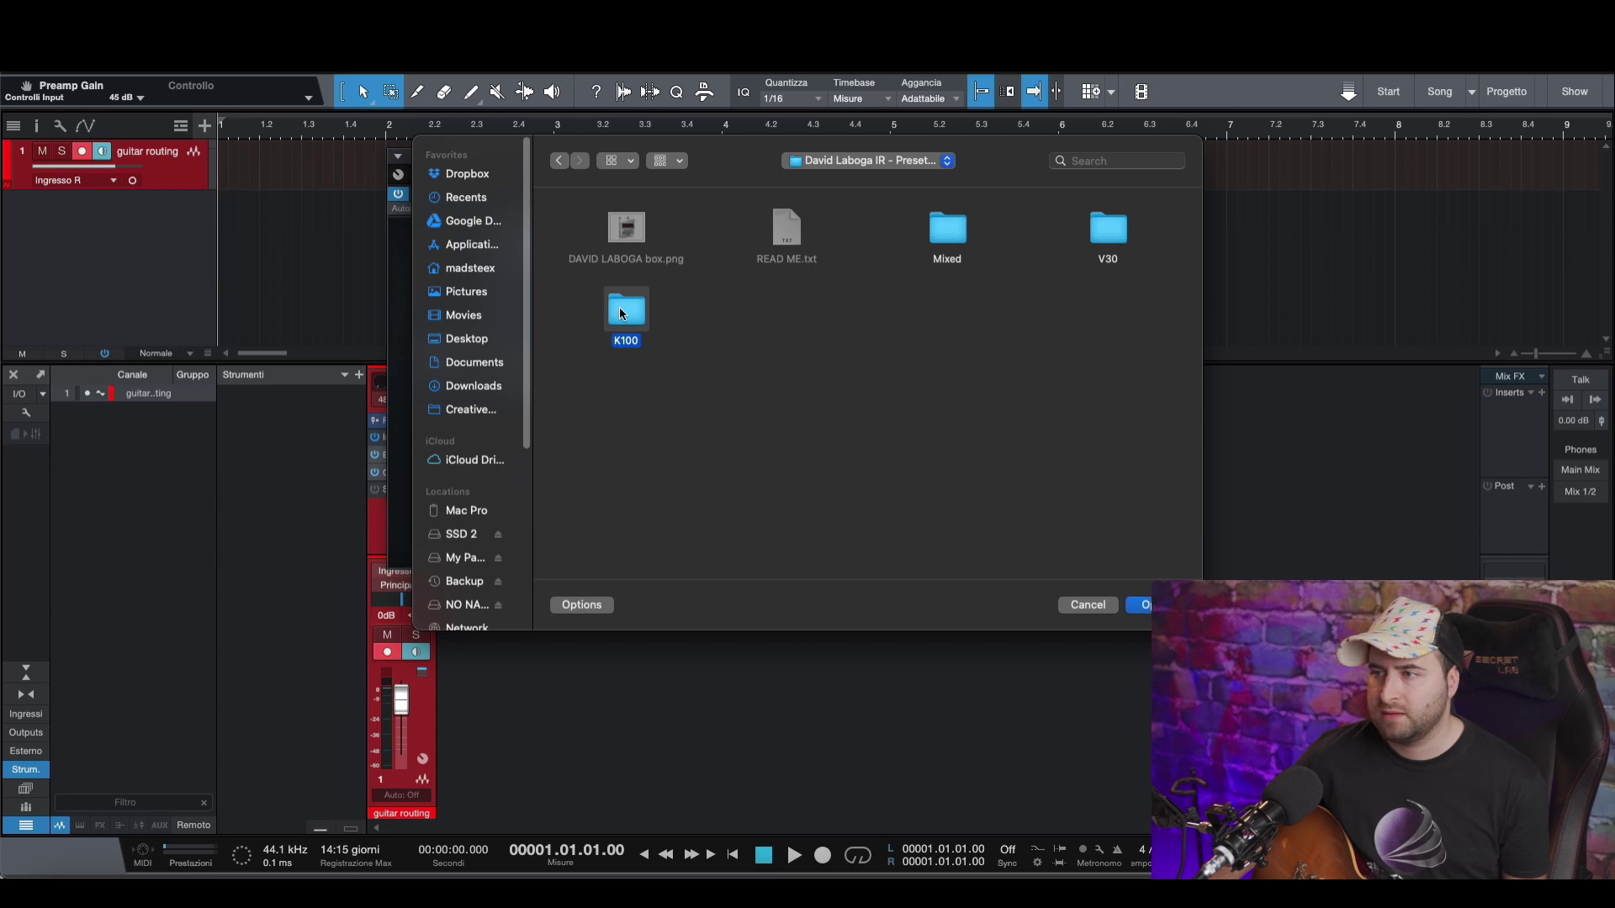
pyautogui.doubleClick(620, 309)
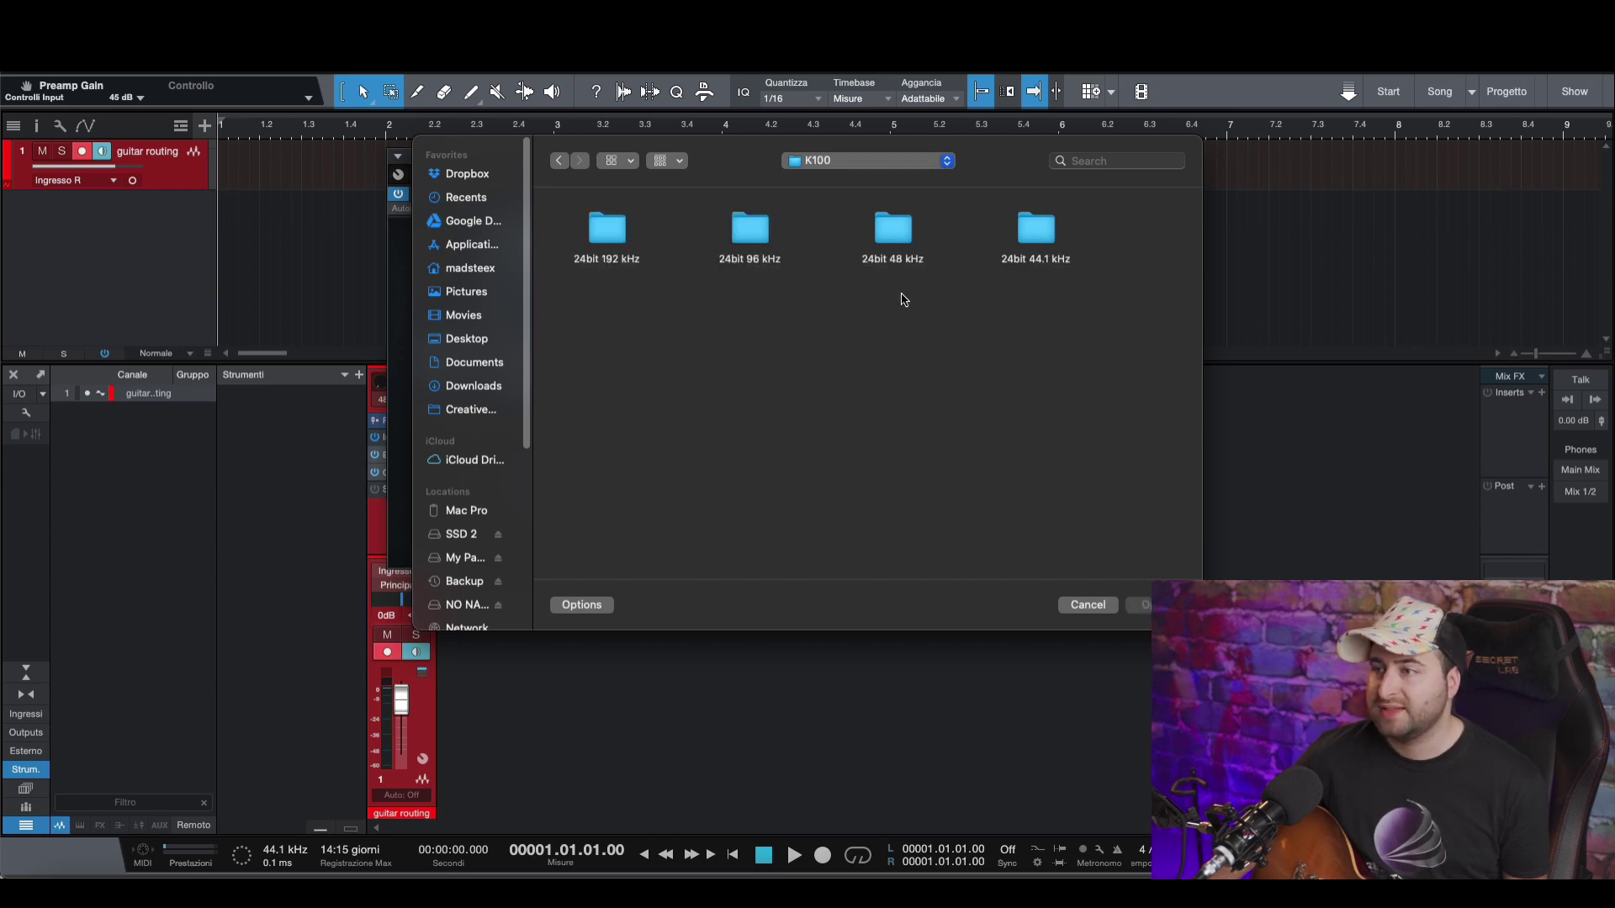
pyautogui.click(1042, 228)
pyautogui.doubleClick(1042, 227)
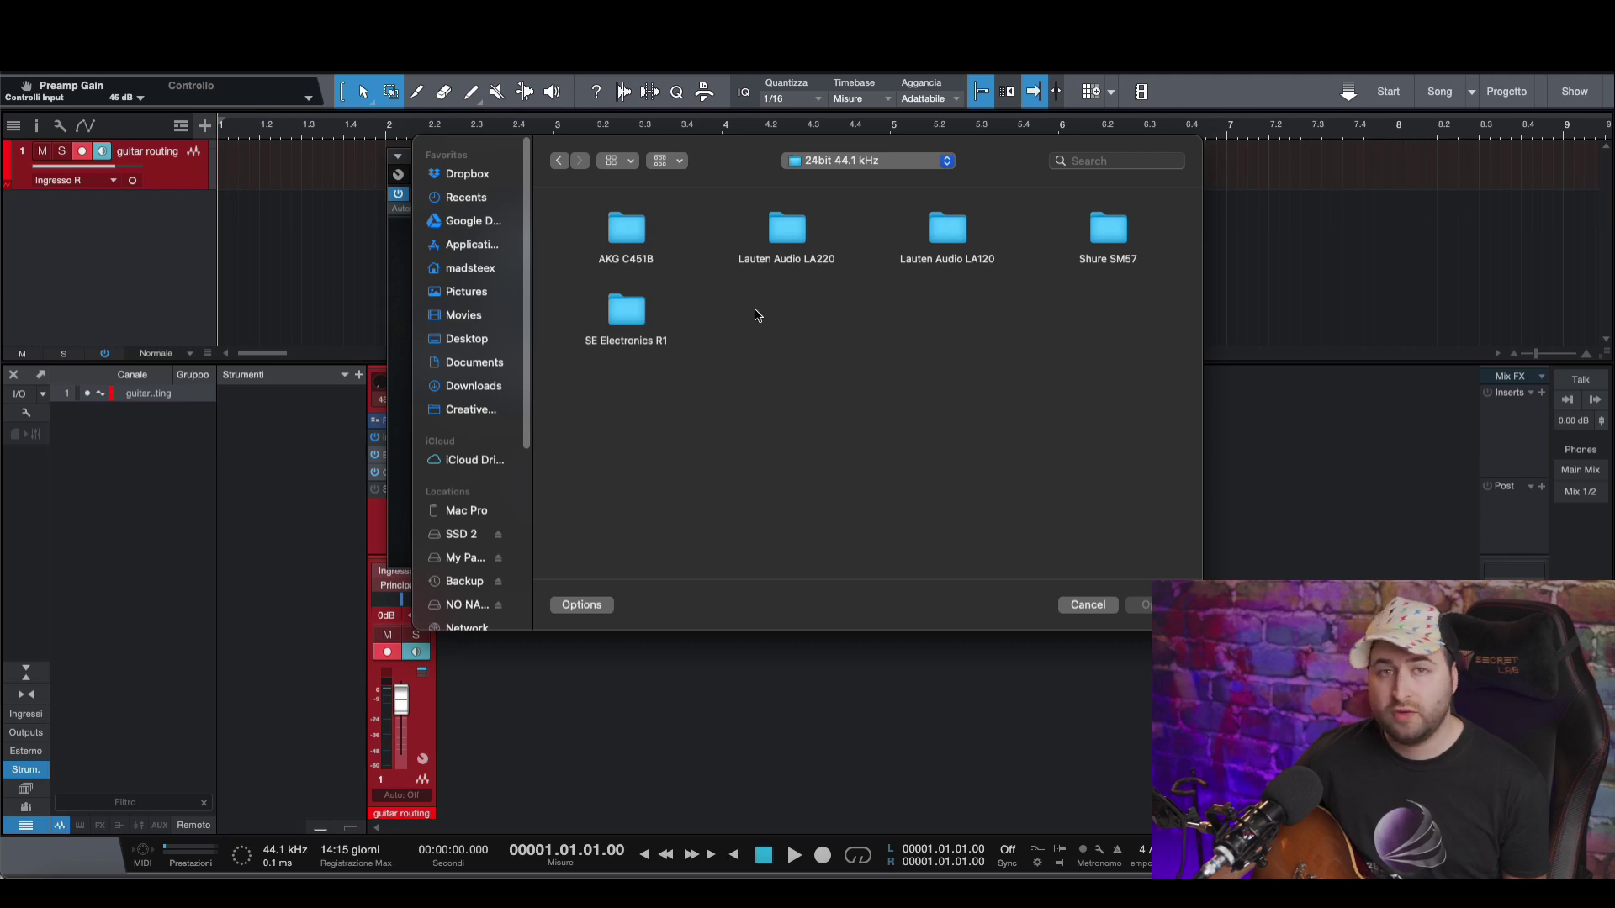
pyautogui.doubleClick(629, 311)
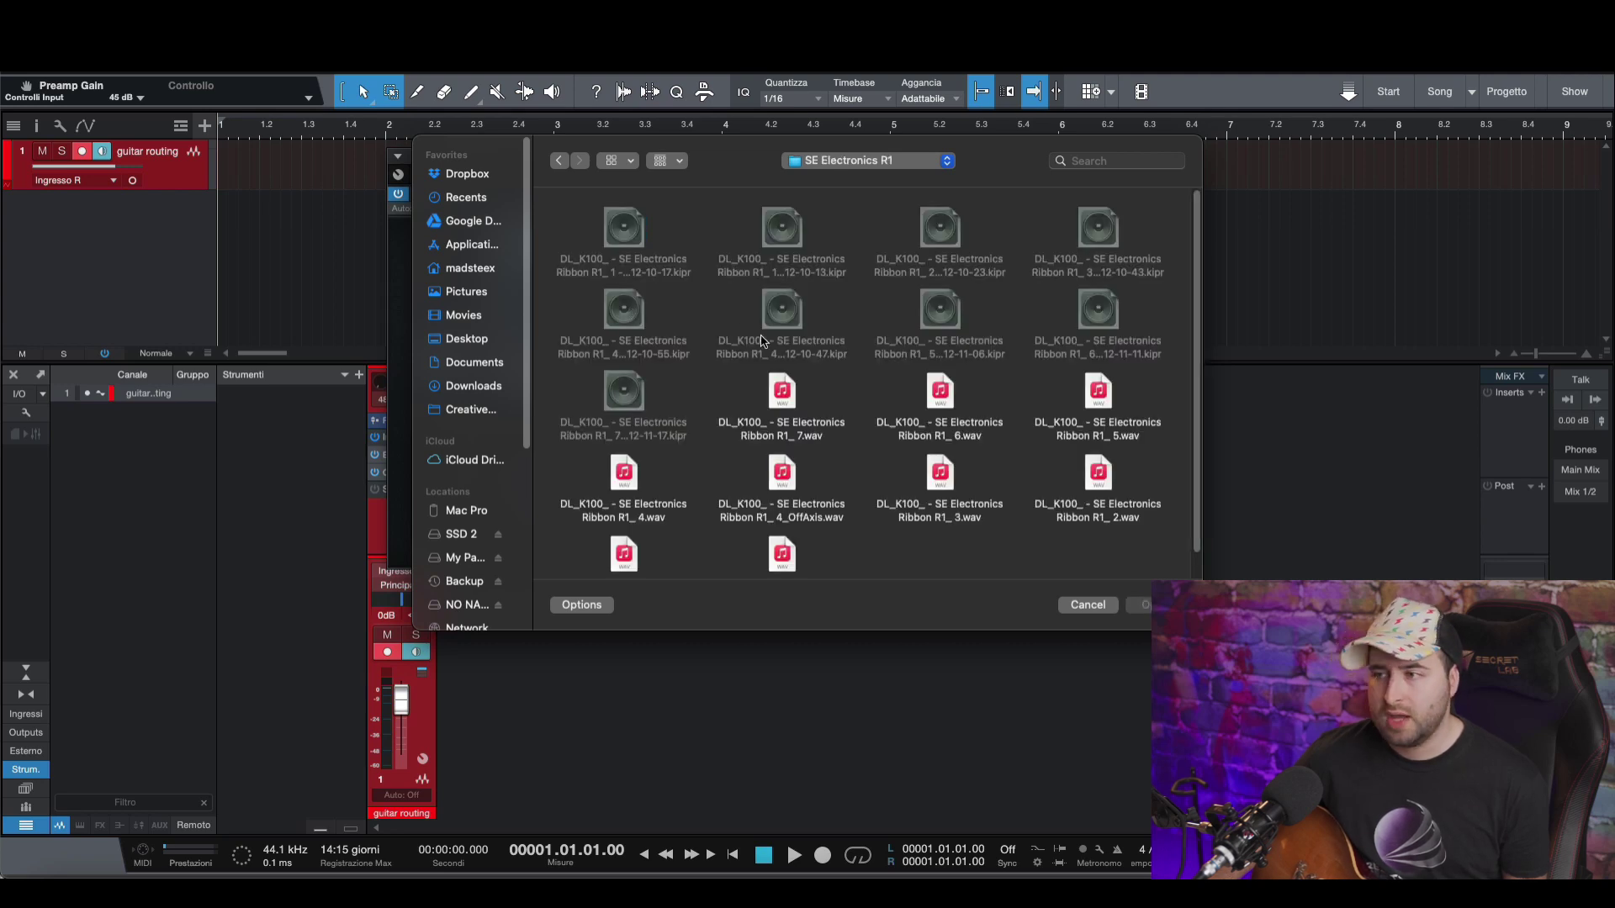
pyautogui.scroll(-1, 864, 363)
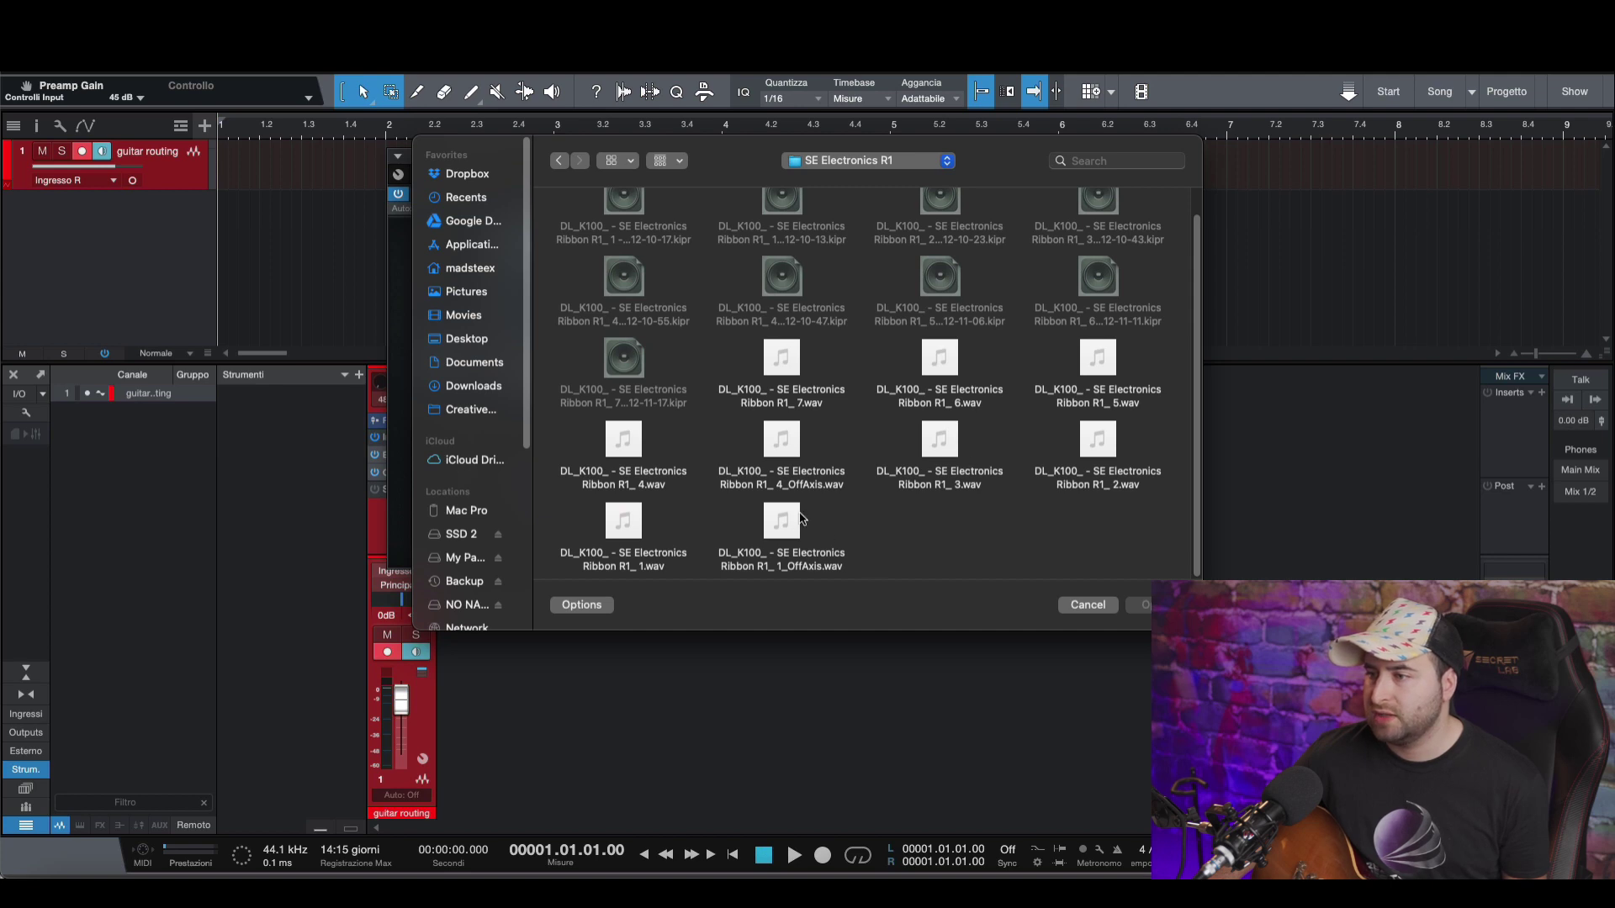
pyautogui.doubleClick(782, 521)
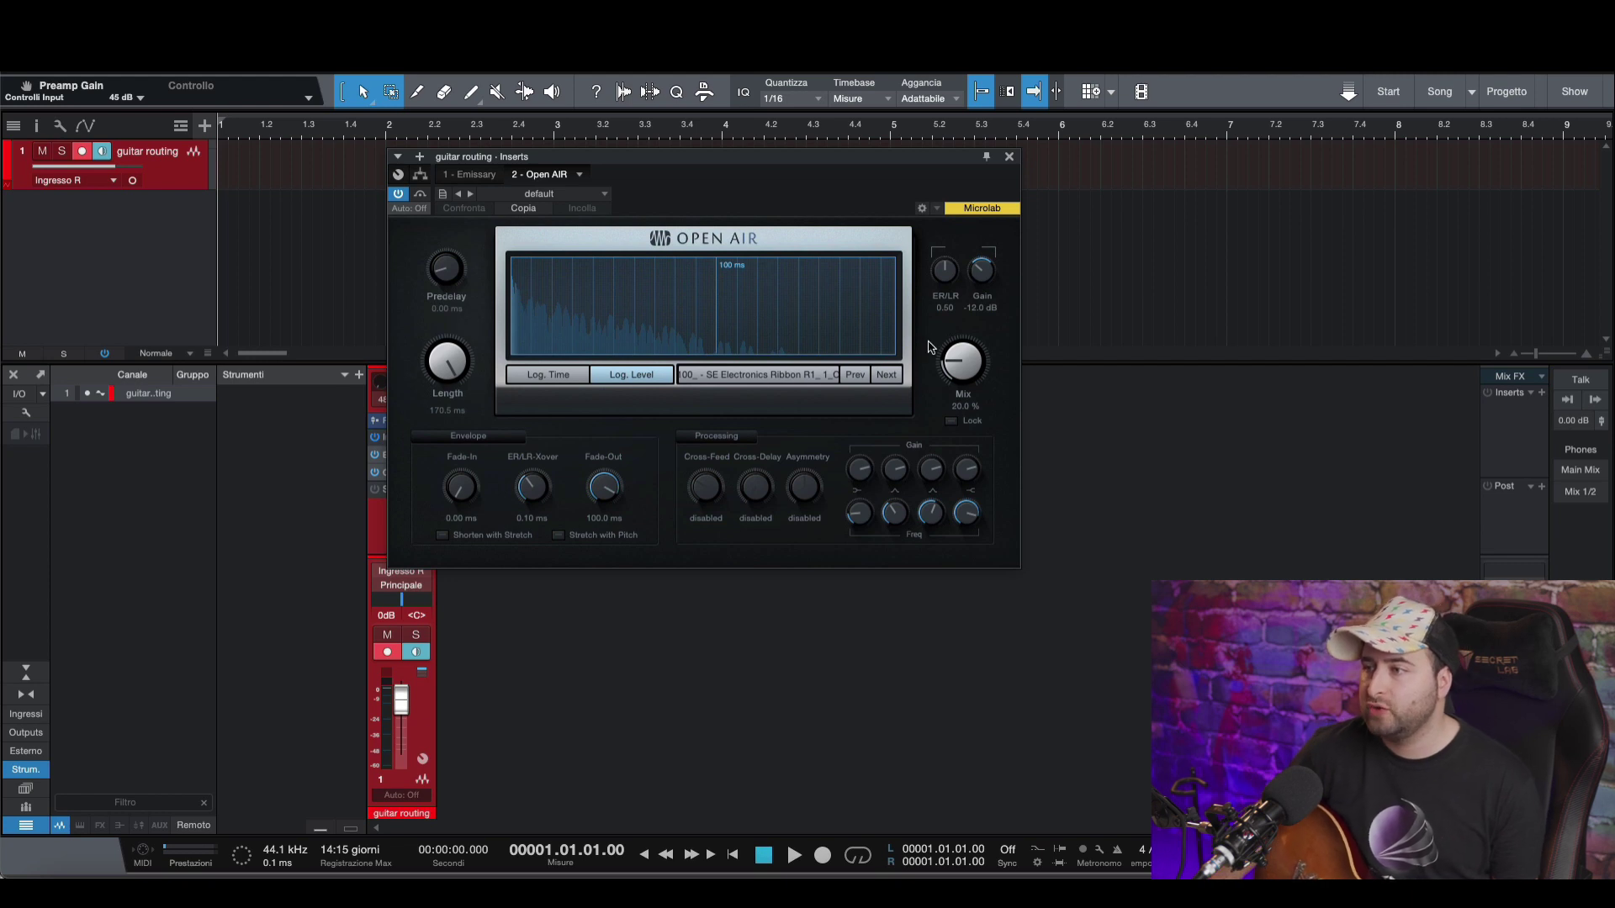
# - Set Open AIR's Mix to 100 %, Fade-Out to 1.00 ms and ER/LR-Xover to 0.00 ms
pyautogui.moveTo(974, 353); pyautogui.dragTo(997, 224)
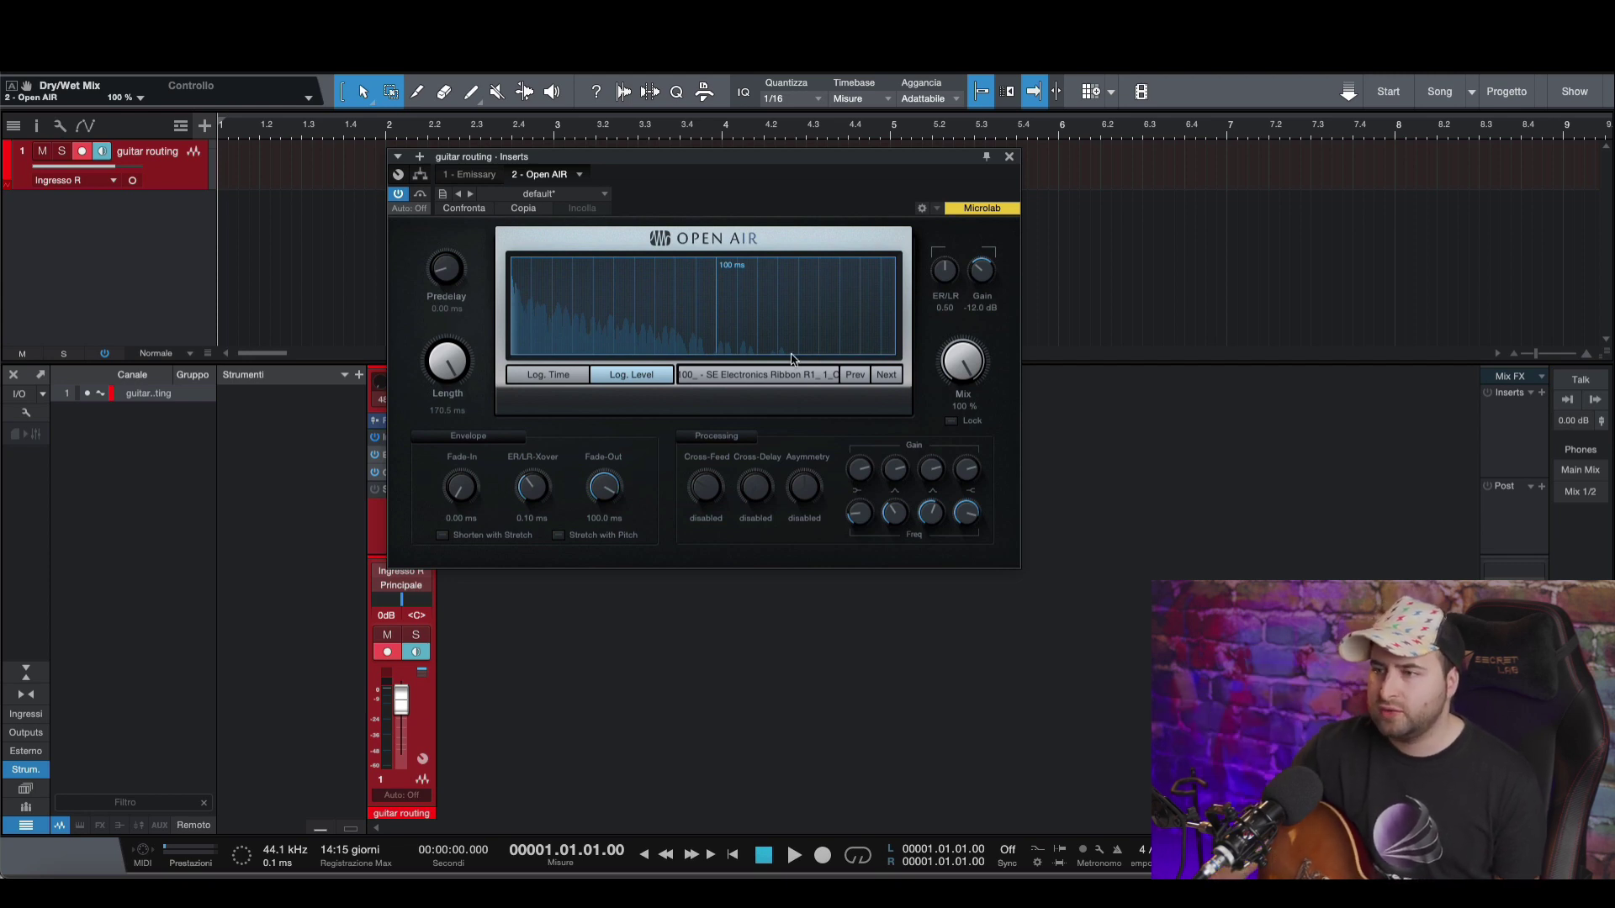
pyautogui.moveTo(610, 476); pyautogui.dragTo(596, 689)
pyautogui.moveTo(543, 486); pyautogui.dragTo(521, 644)
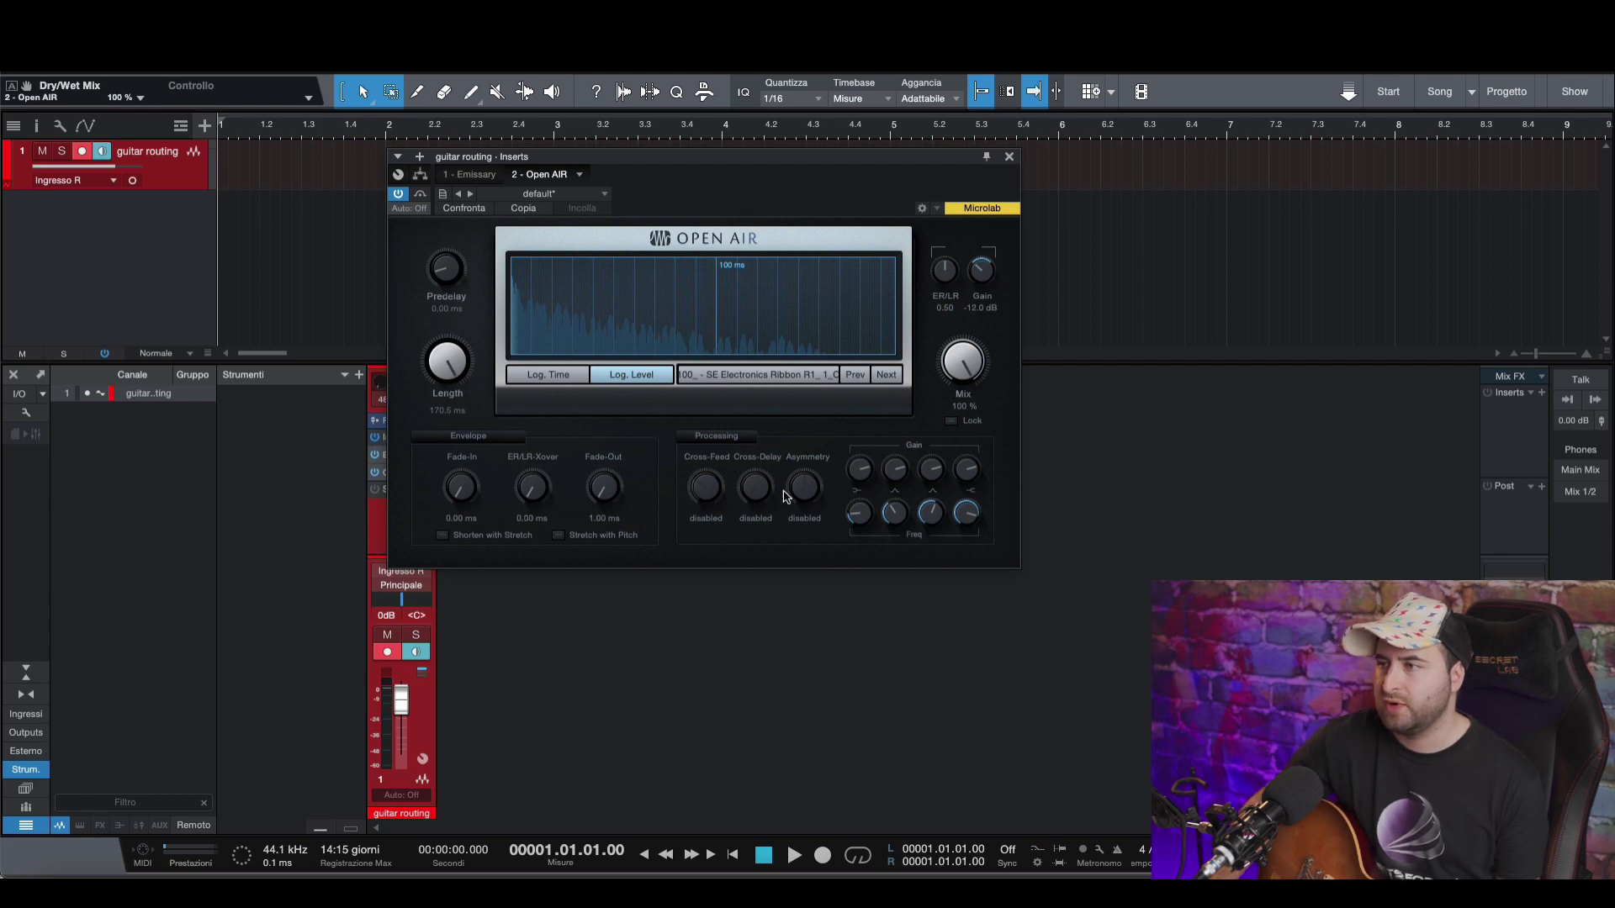
pyautogui.moveTo(836, 157); pyautogui.dragTo(921, 202)
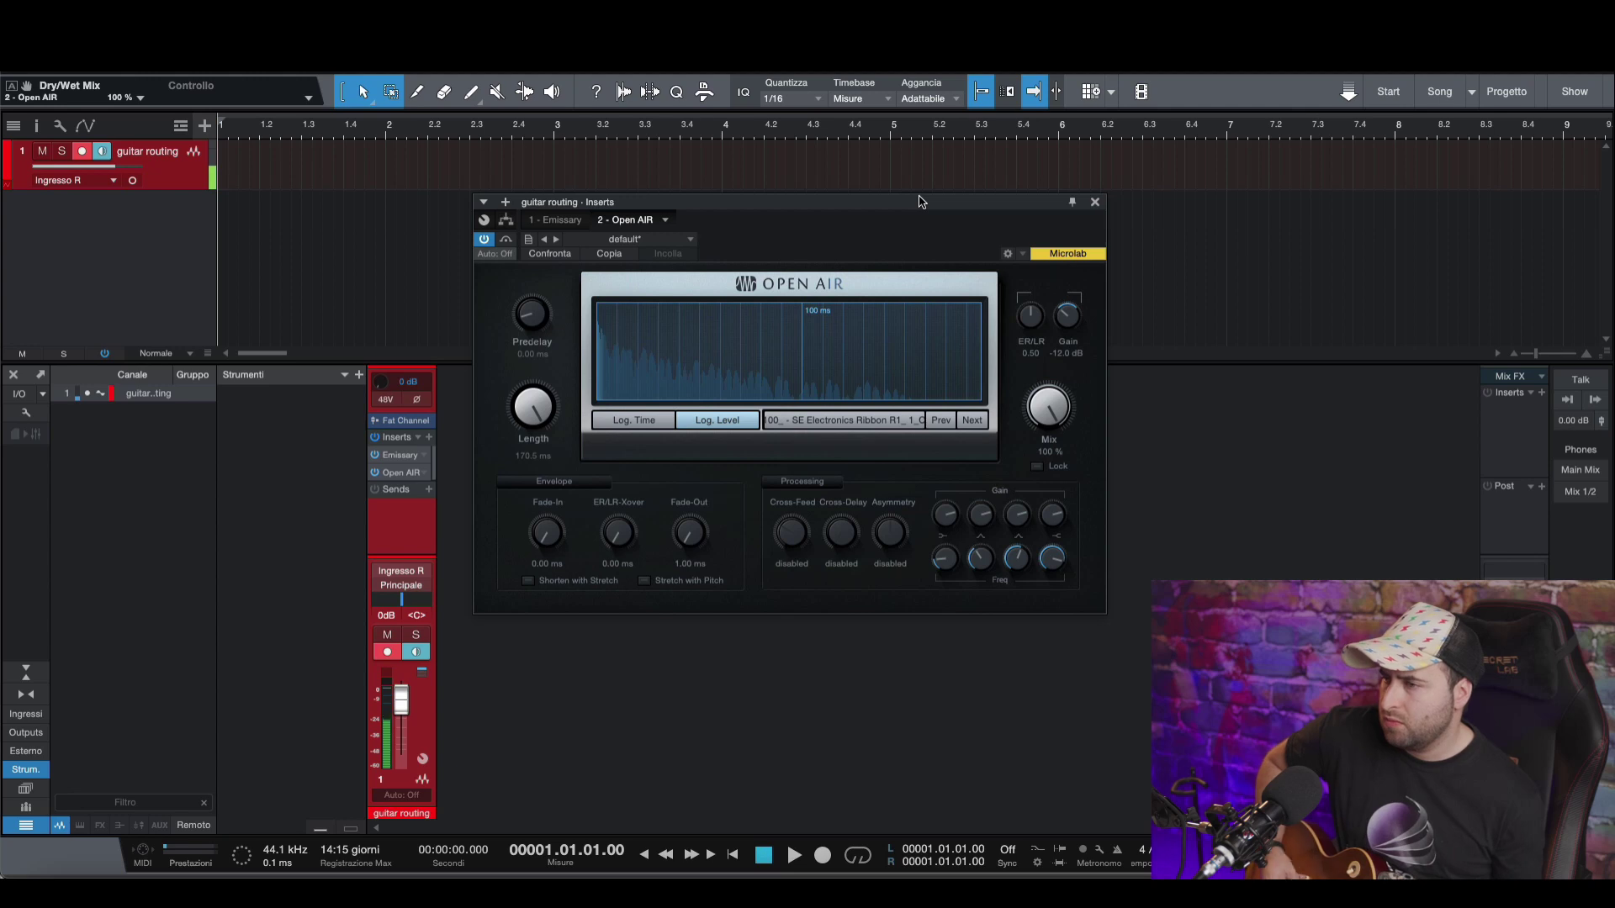
# - In Emissary, switch on the clean and lead Bright options, raise the lead Treble and set Presence to 6.03, closing the plug-in window when finished
pyautogui.click(400, 455)
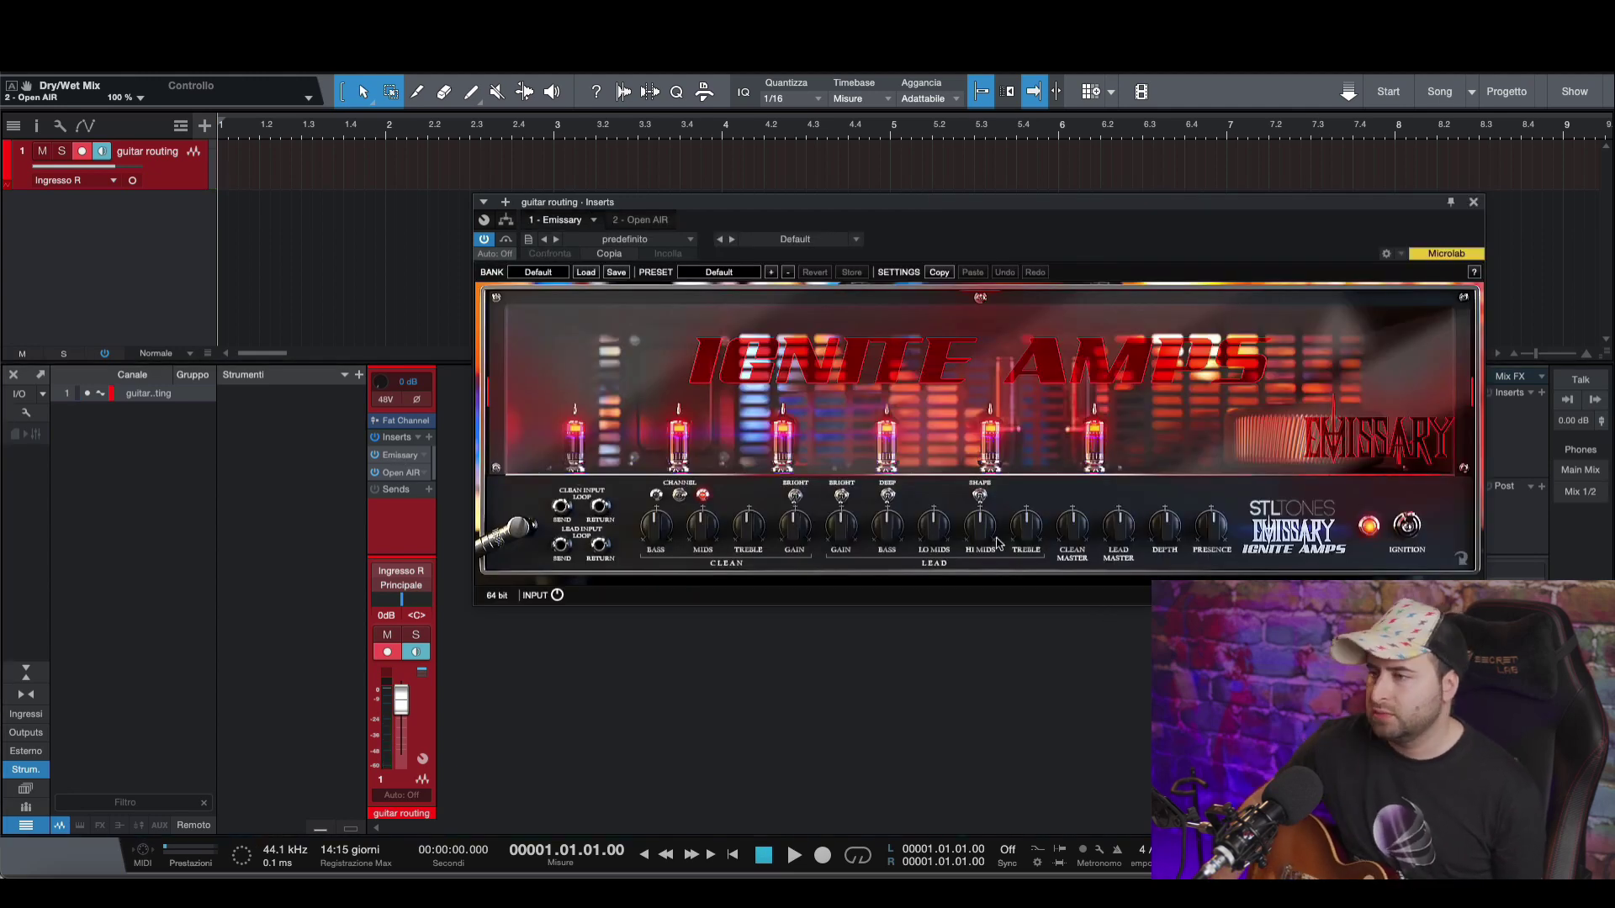
pyautogui.click(842, 497)
pyautogui.click(795, 497)
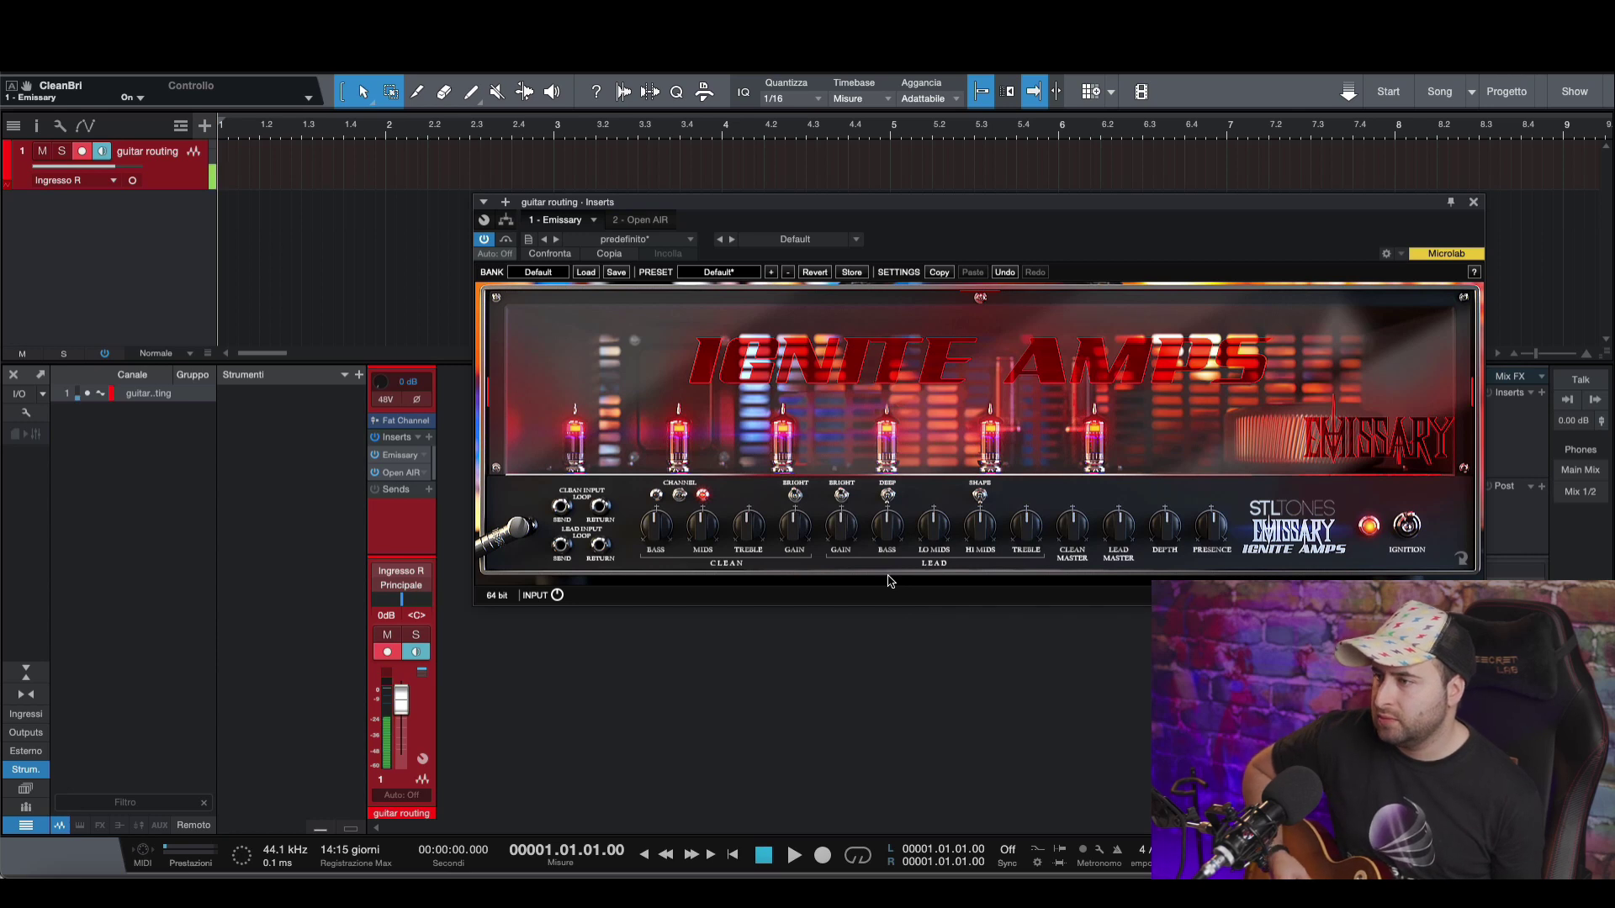
pyautogui.moveTo(1027, 528); pyautogui.dragTo(1031, 500)
pyautogui.moveTo(1126, 533); pyautogui.dragTo(1127, 515)
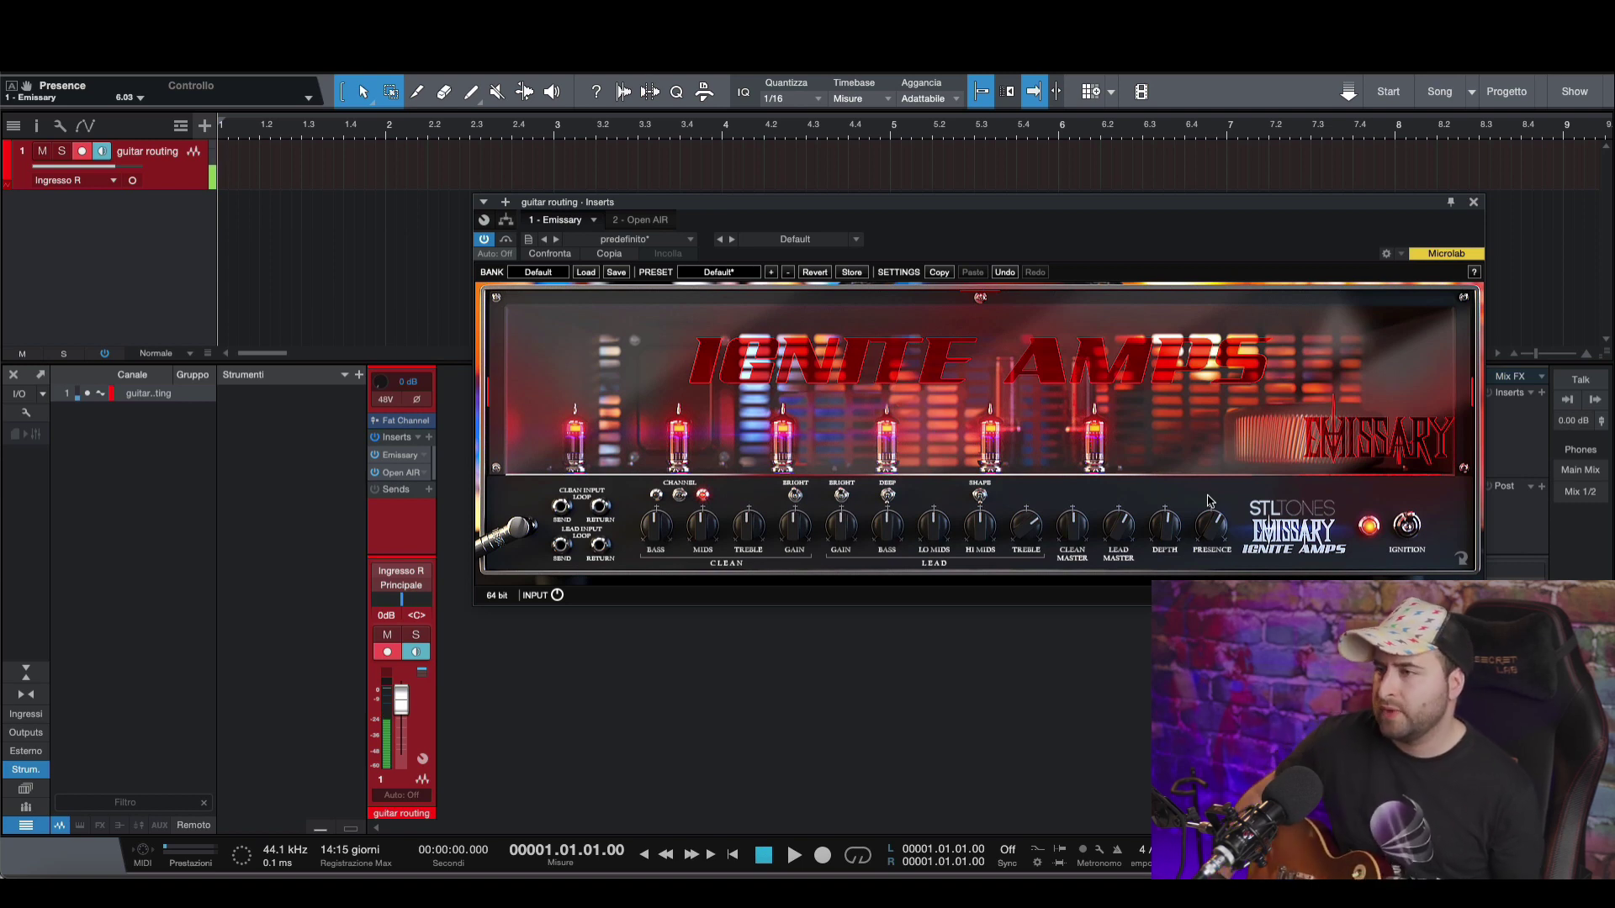
pyautogui.moveTo(1033, 200); pyautogui.dragTo(1031, 387)
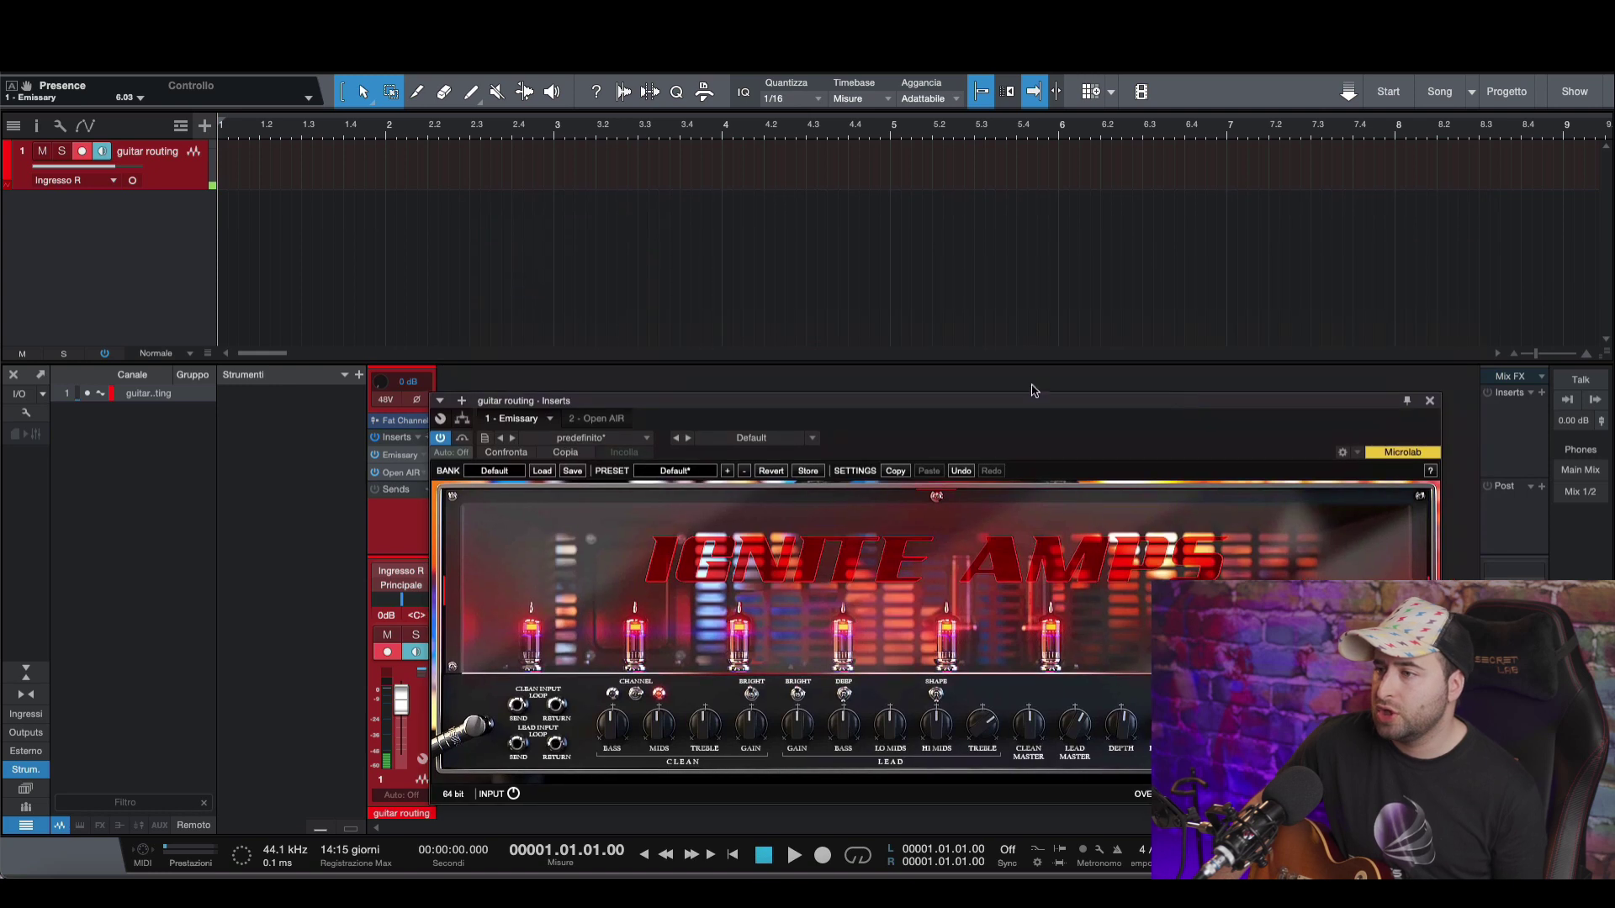
pyautogui.click(1430, 400)
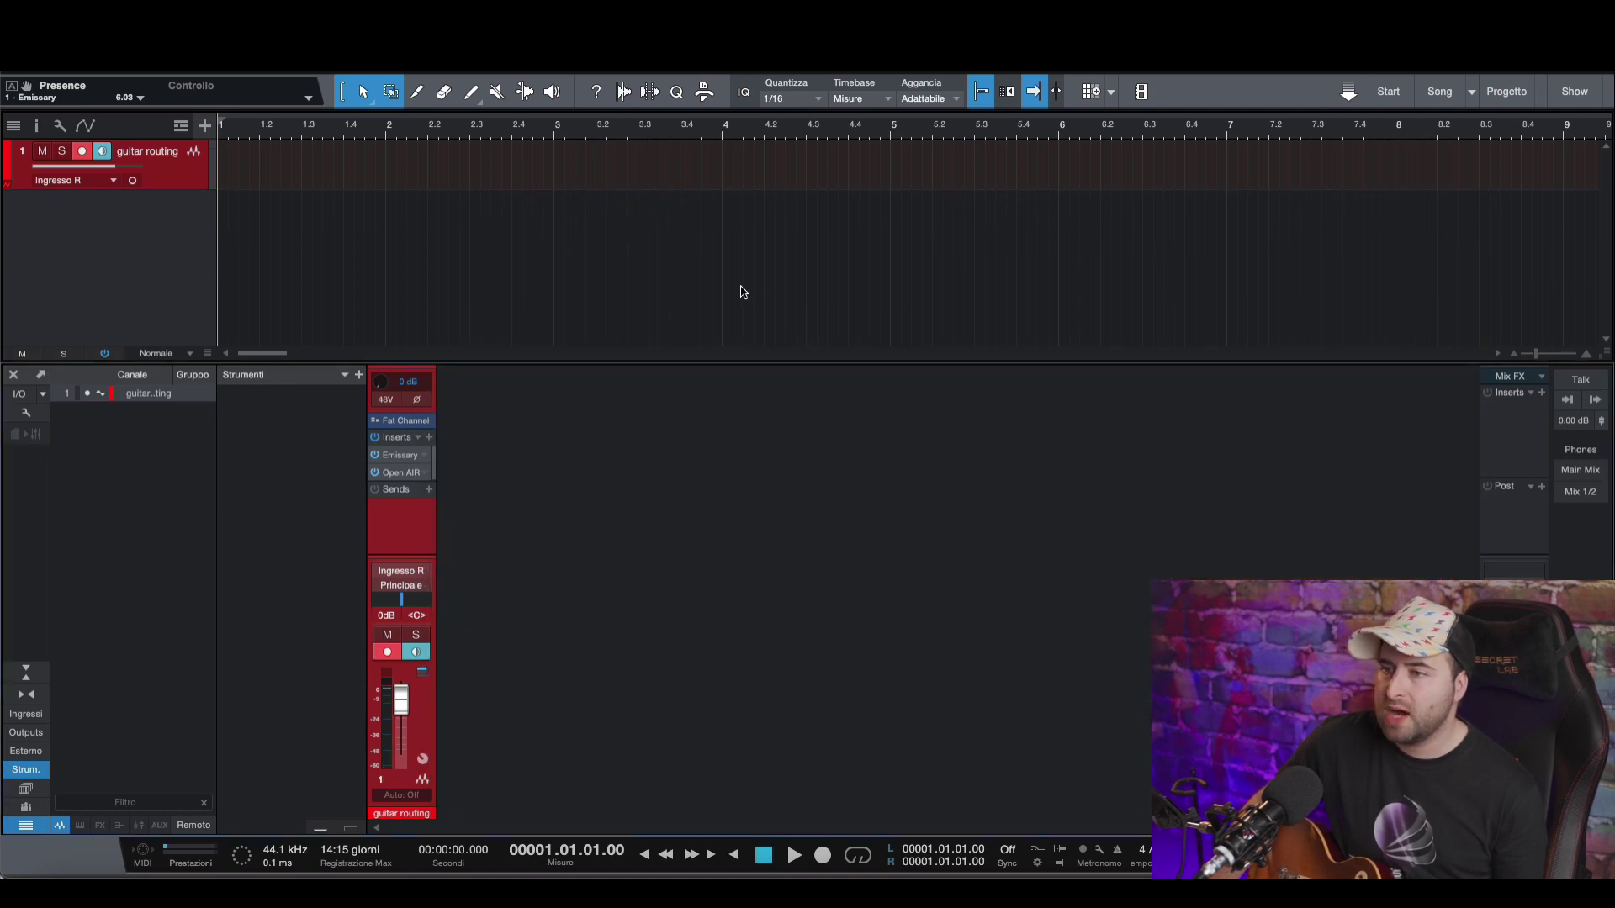
# - Reopen Open AIR and load "DL_K100_ - SE Electronics Ribbon R1_ 4.wav" from the SE Electronics R1 folder as its impulse response
pyautogui.click(412, 474)
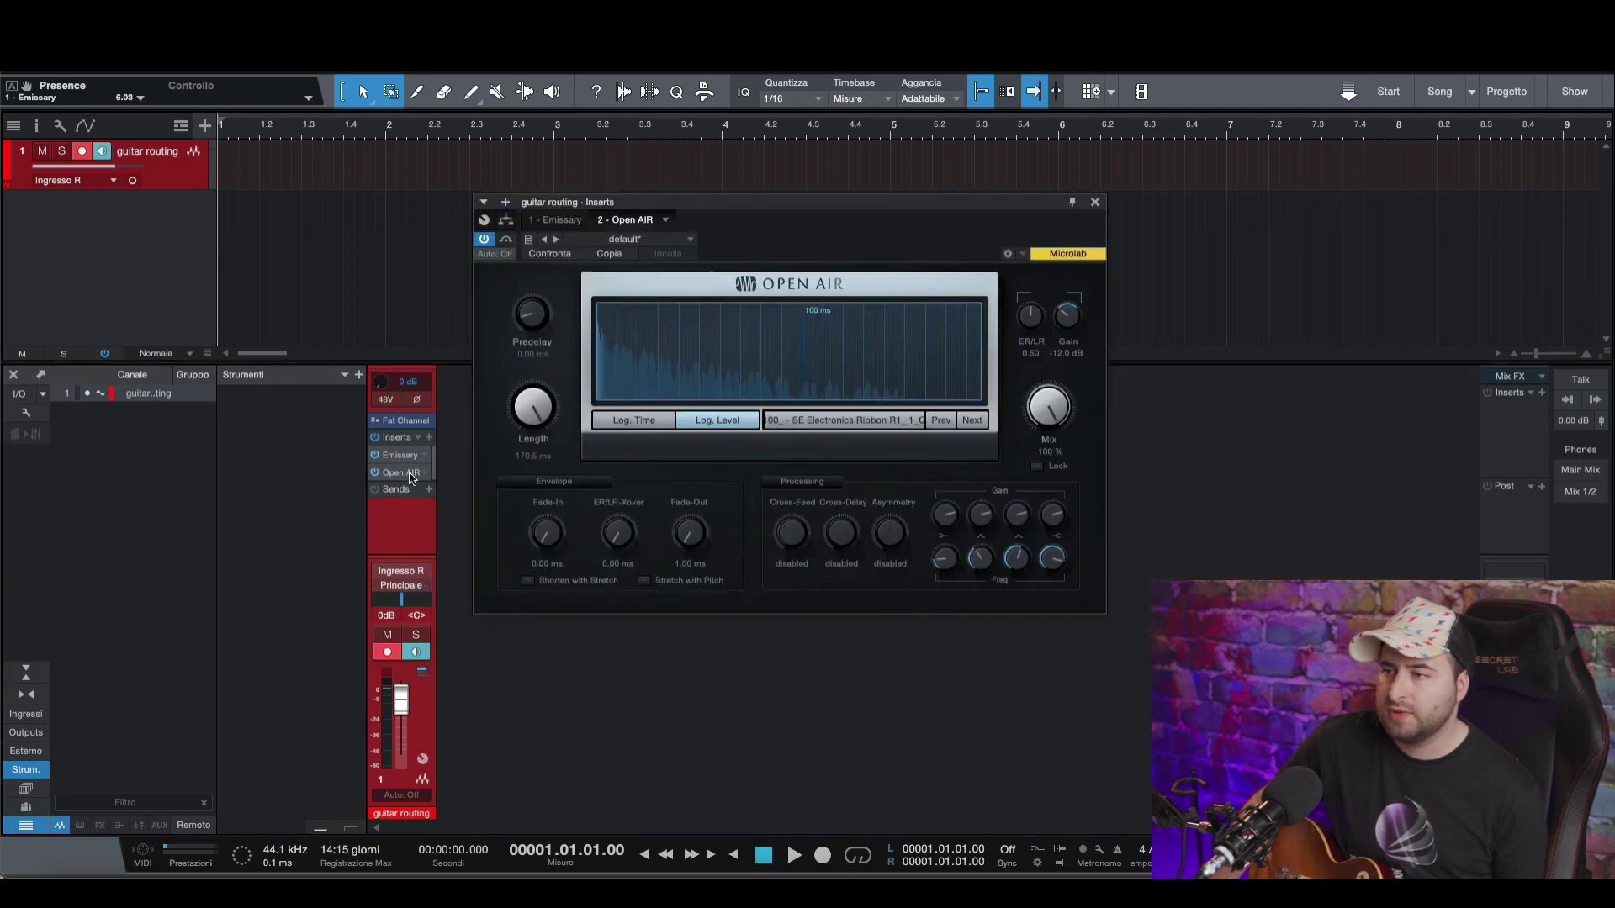
pyautogui.click(876, 421)
pyautogui.scroll(-1, 860, 443)
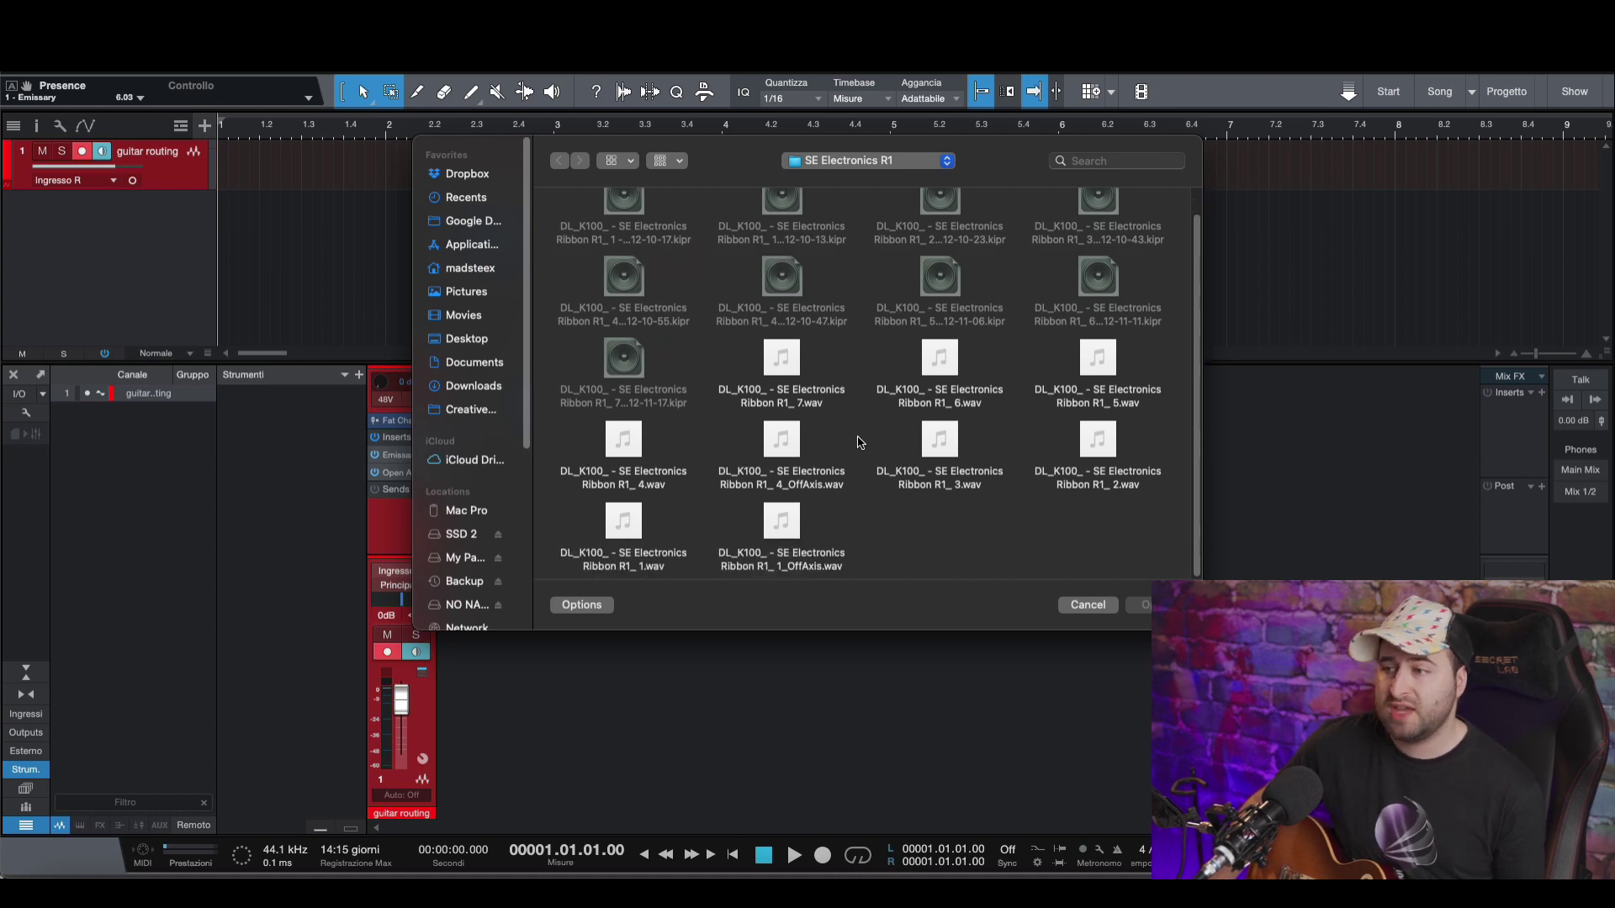
pyautogui.doubleClick(637, 481)
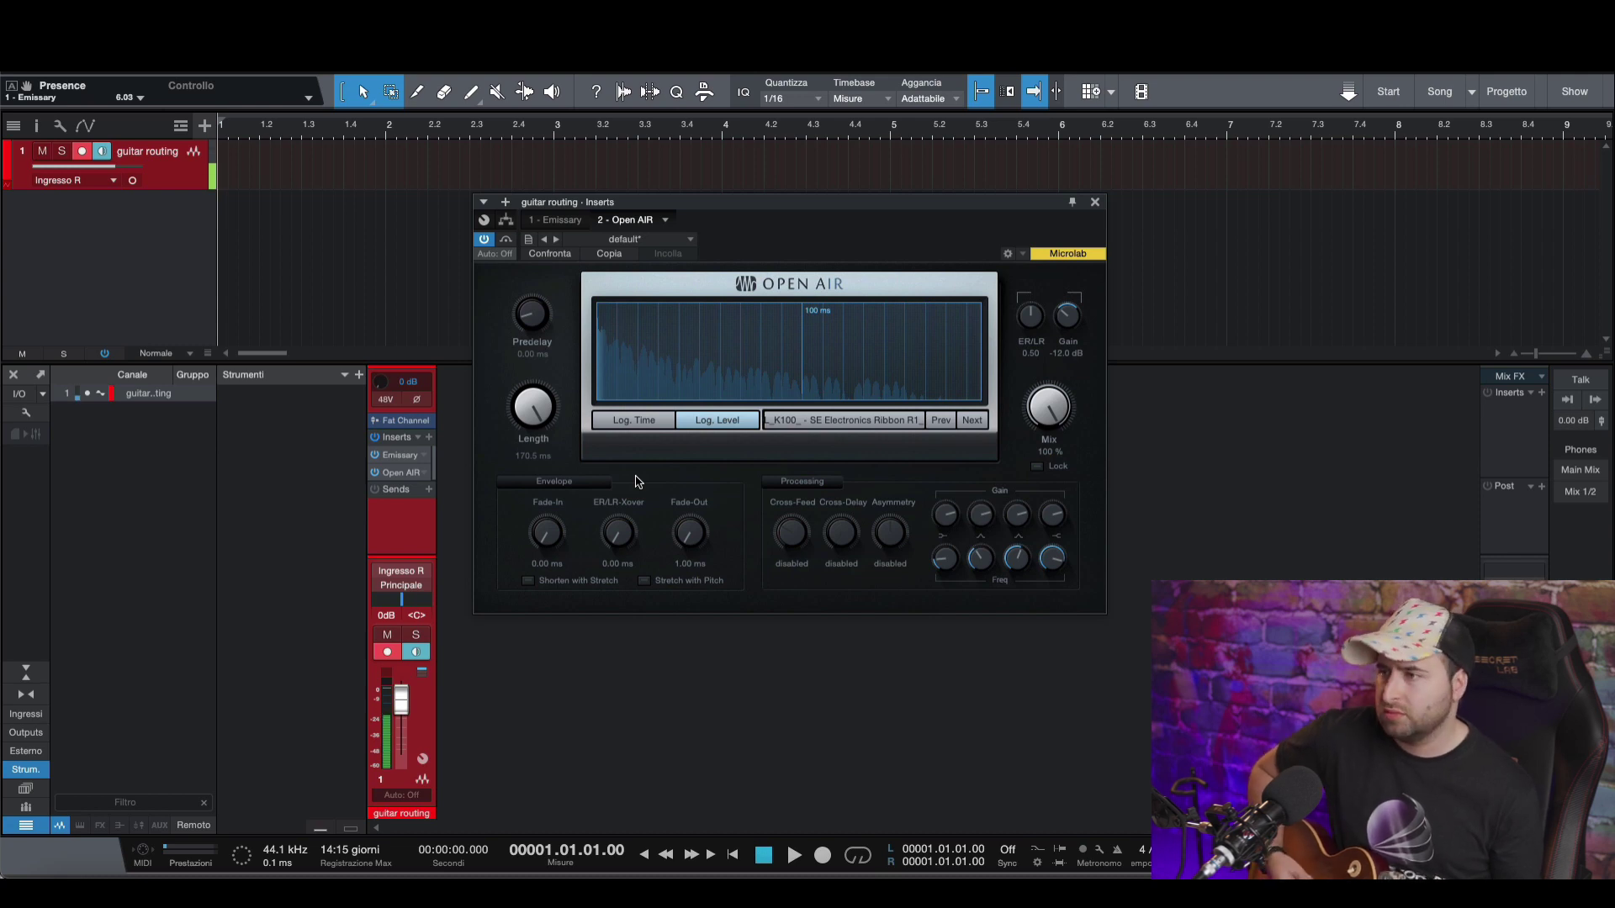
# - Load "V30 AKG C414 pos 2.wav" into Open AIR from Impulse Response, IR ENGL - Presets For All, V30 Speaker, AKG C414, closing the plug-in window when finished
pyautogui.click(839, 422)
pyautogui.click(881, 159)
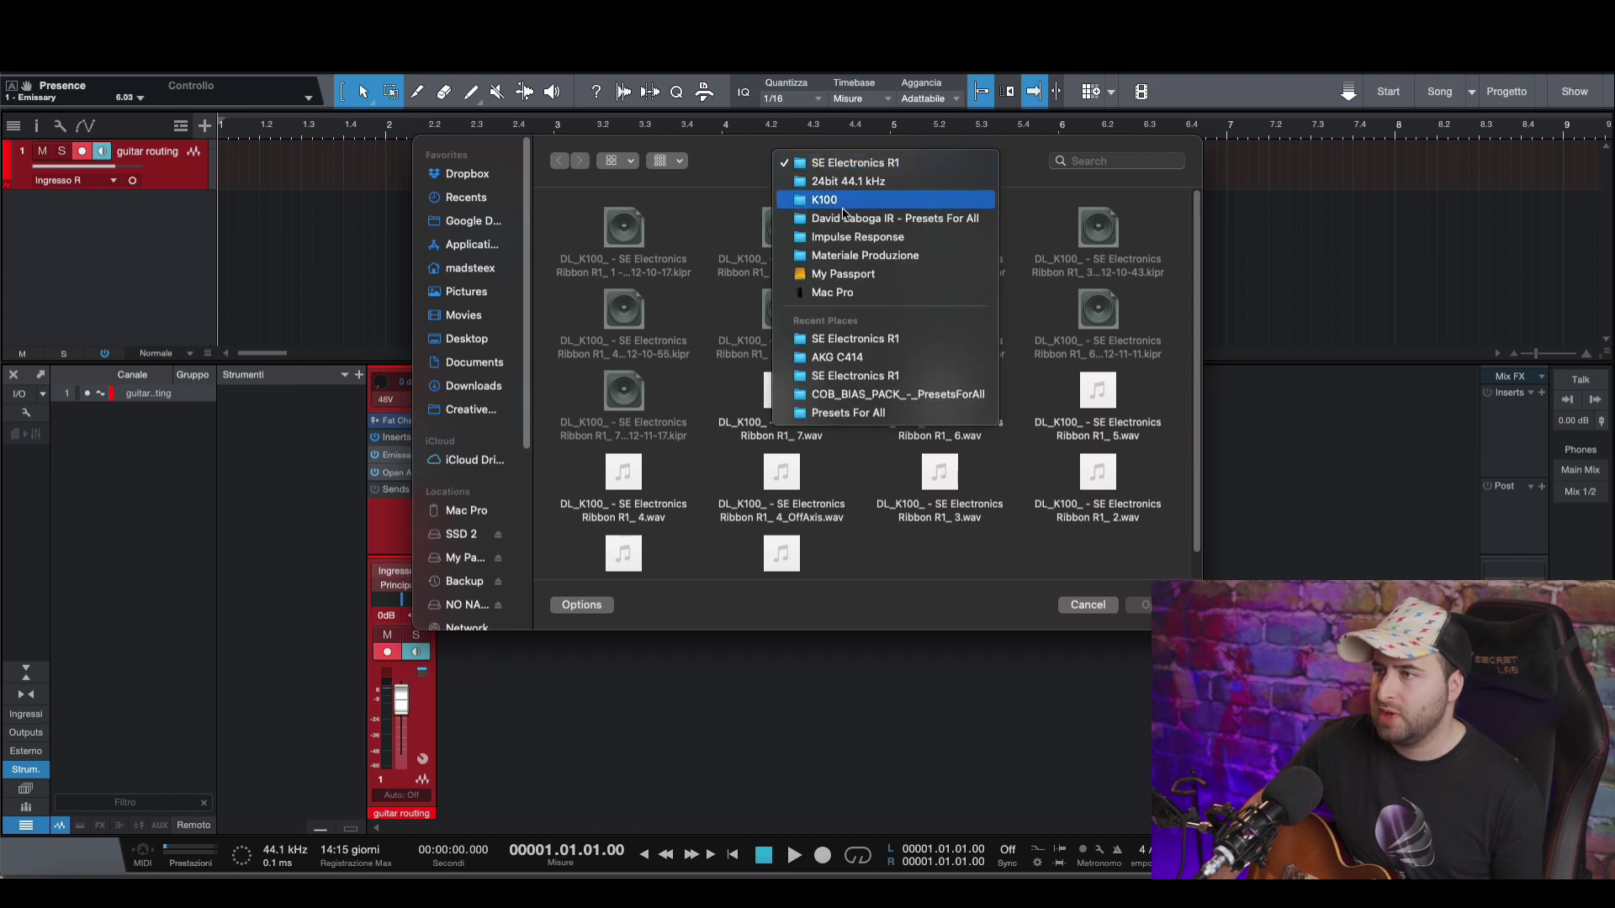
pyautogui.click(863, 238)
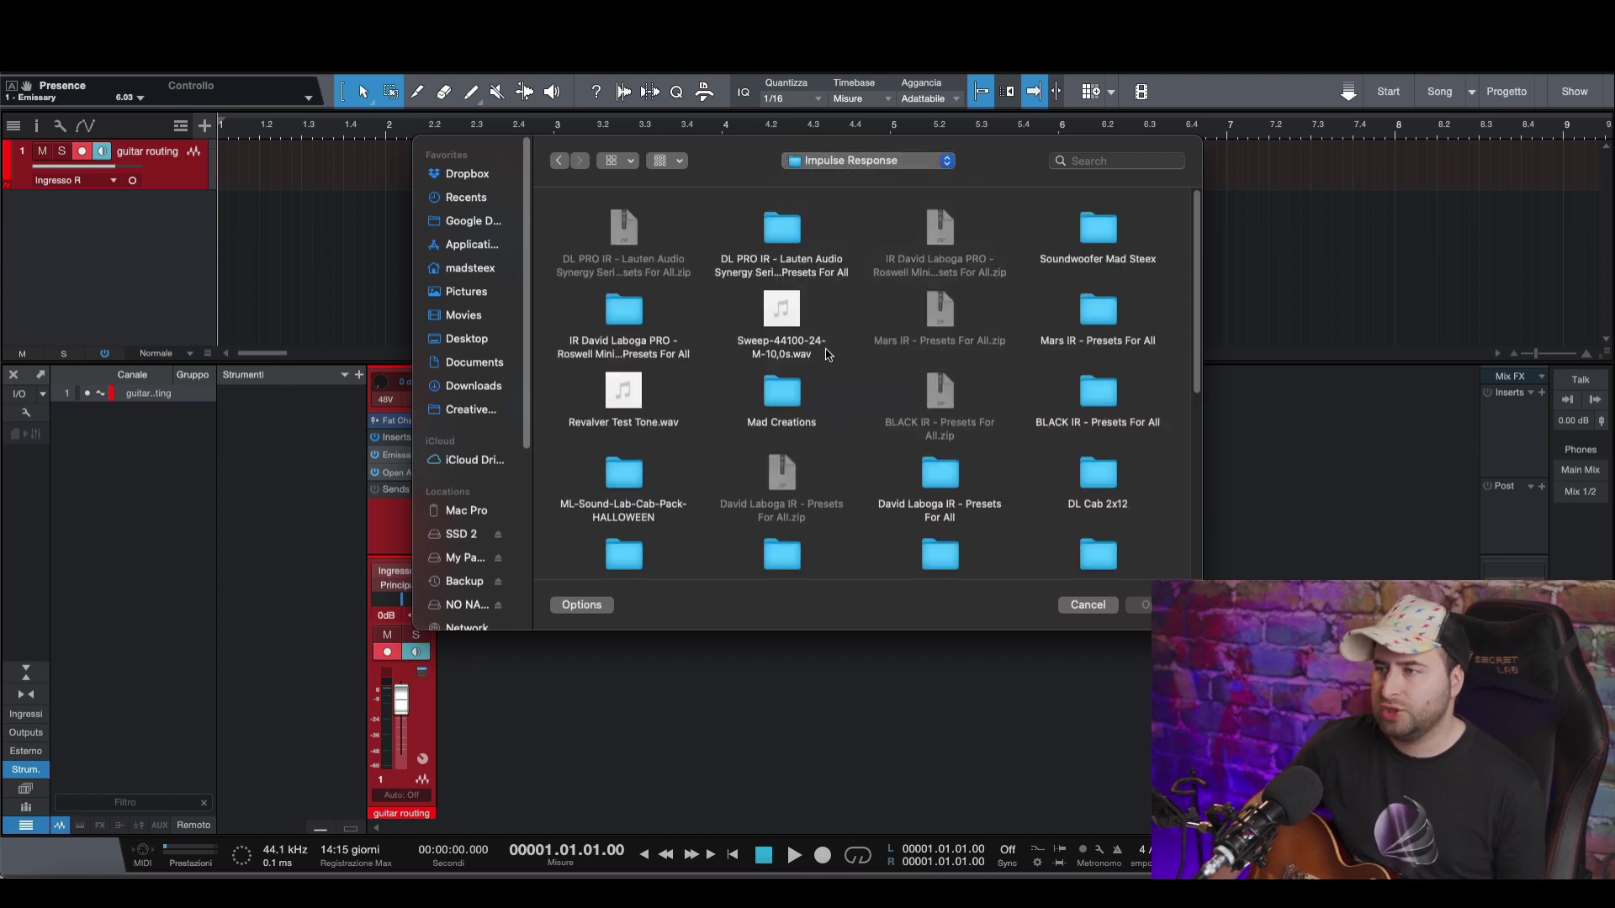
pyautogui.scroll(-3, 829, 355)
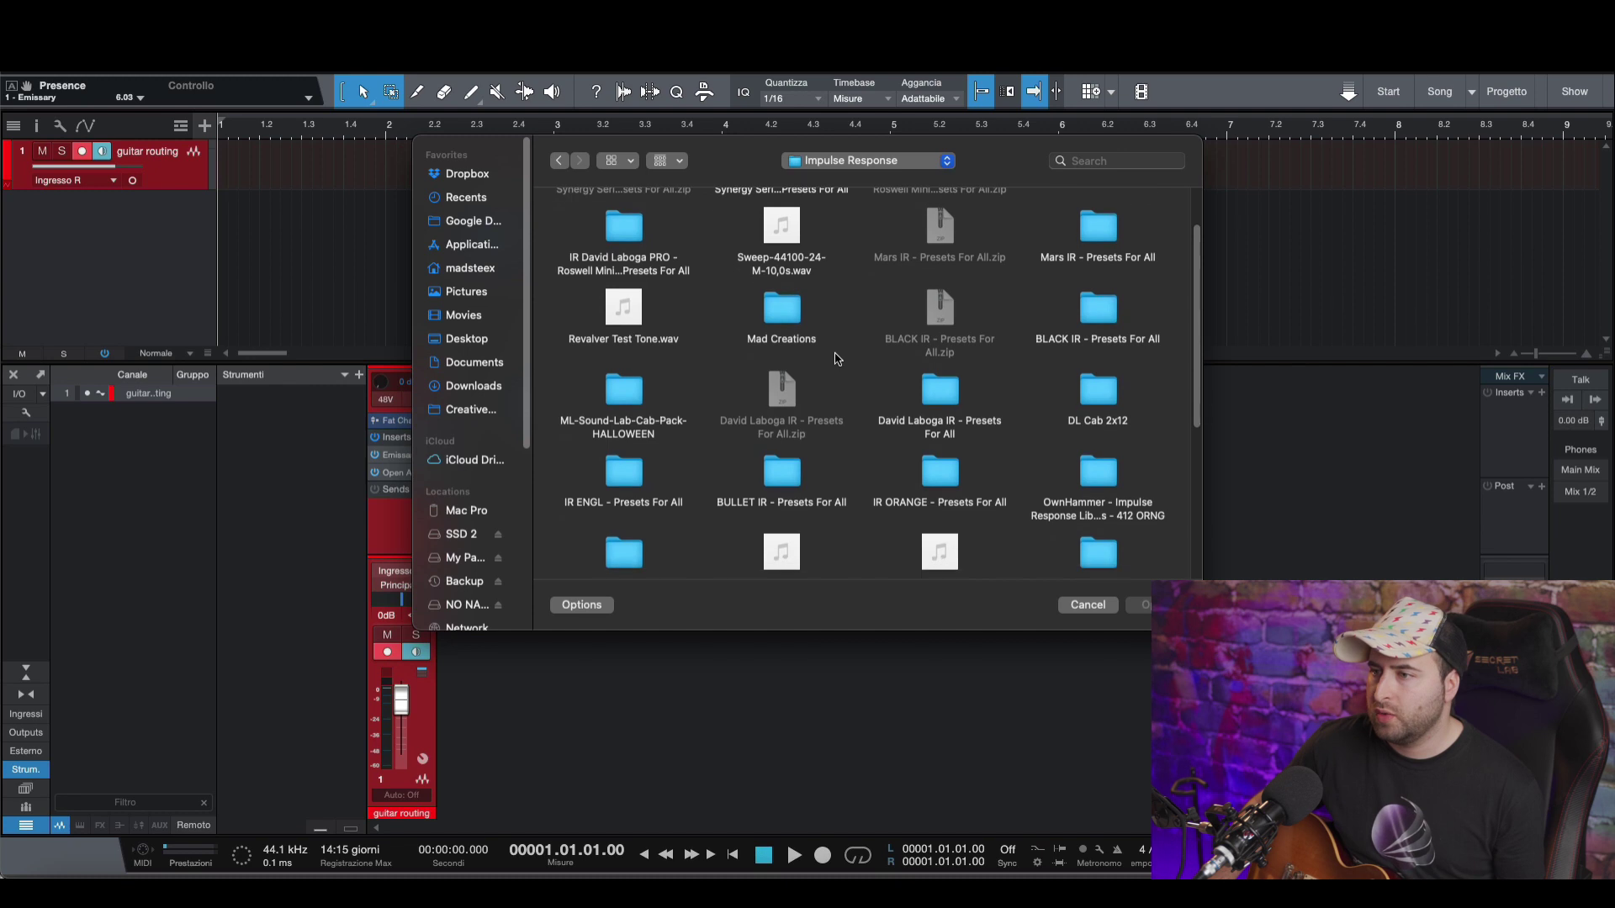
pyautogui.scroll(-1, 839, 359)
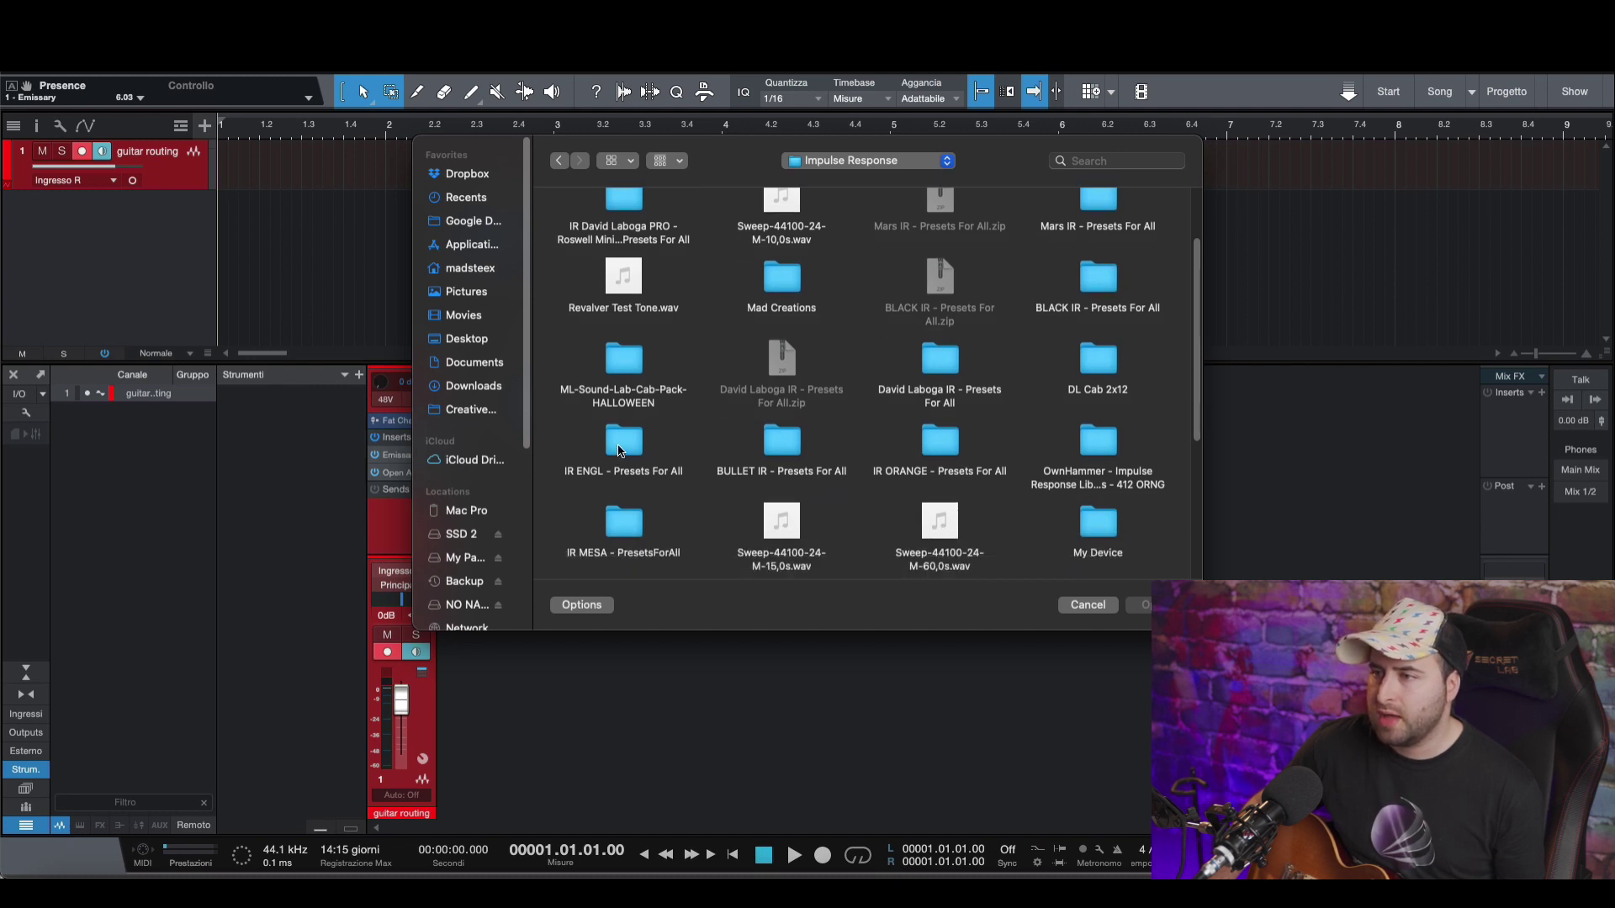
pyautogui.doubleClick(618, 452)
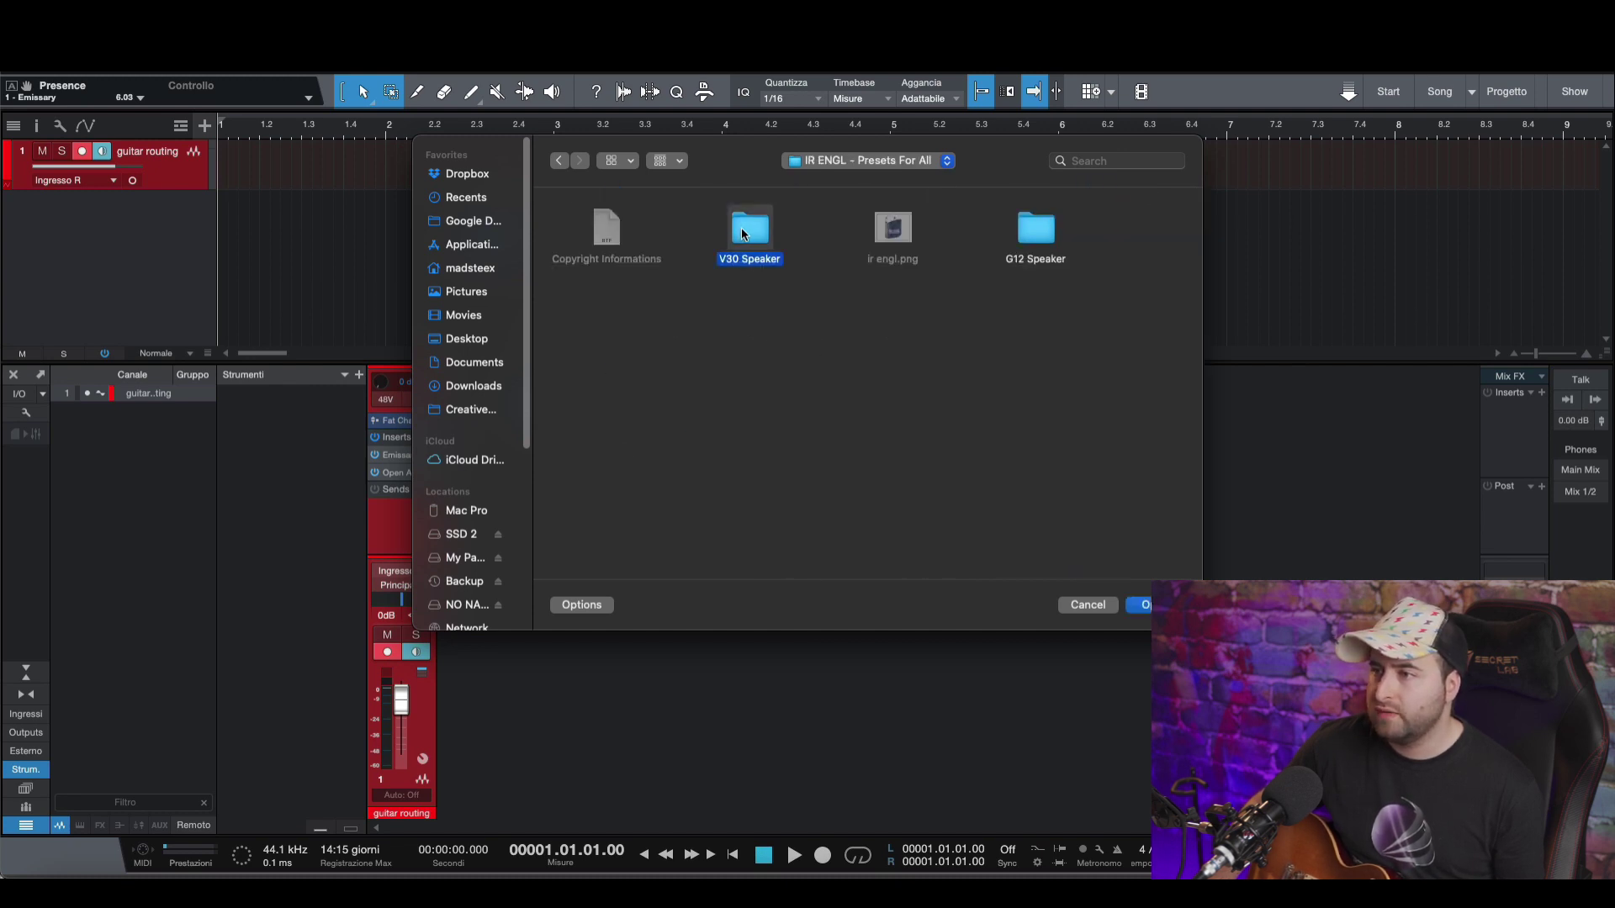
pyautogui.doubleClick(742, 229)
pyautogui.doubleClick(745, 236)
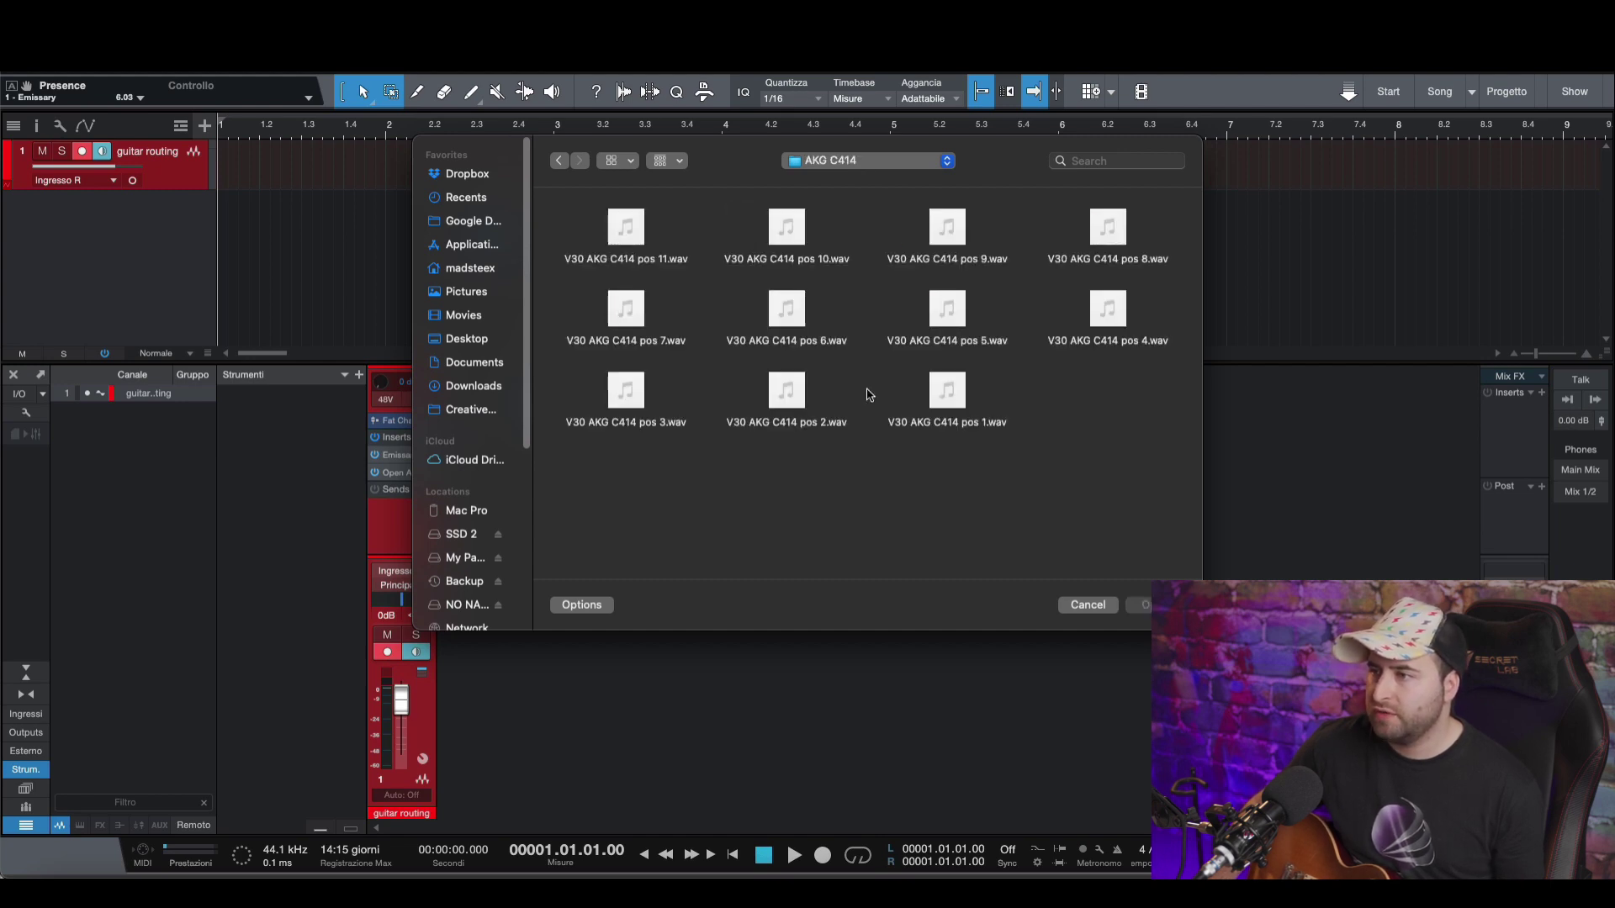
pyautogui.doubleClick(786, 391)
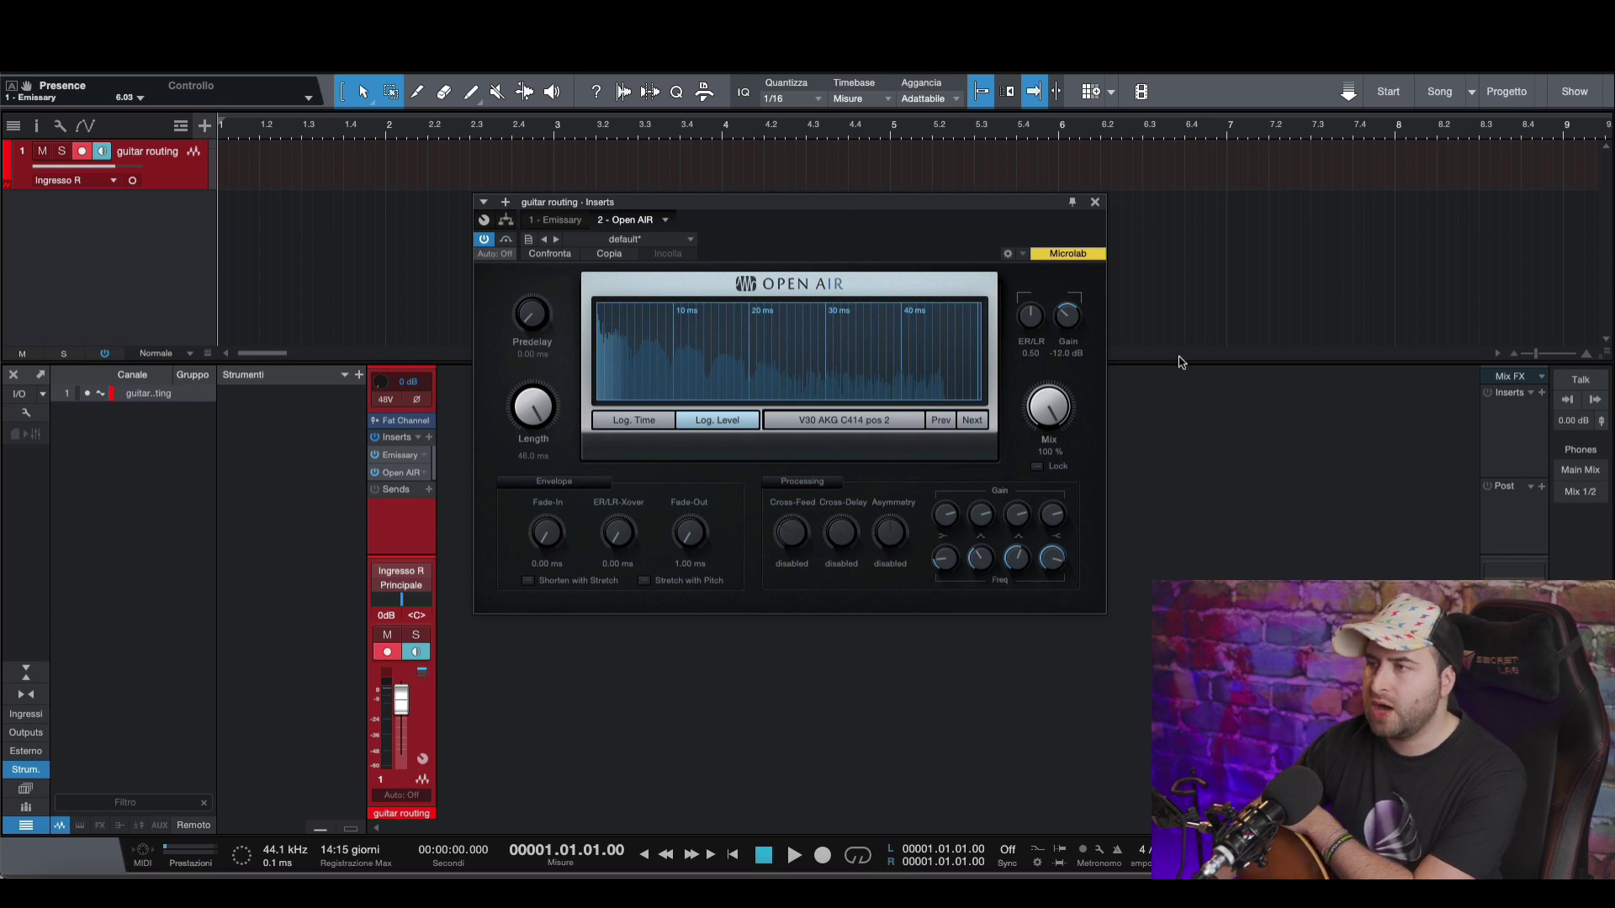
pyautogui.click(1096, 202)
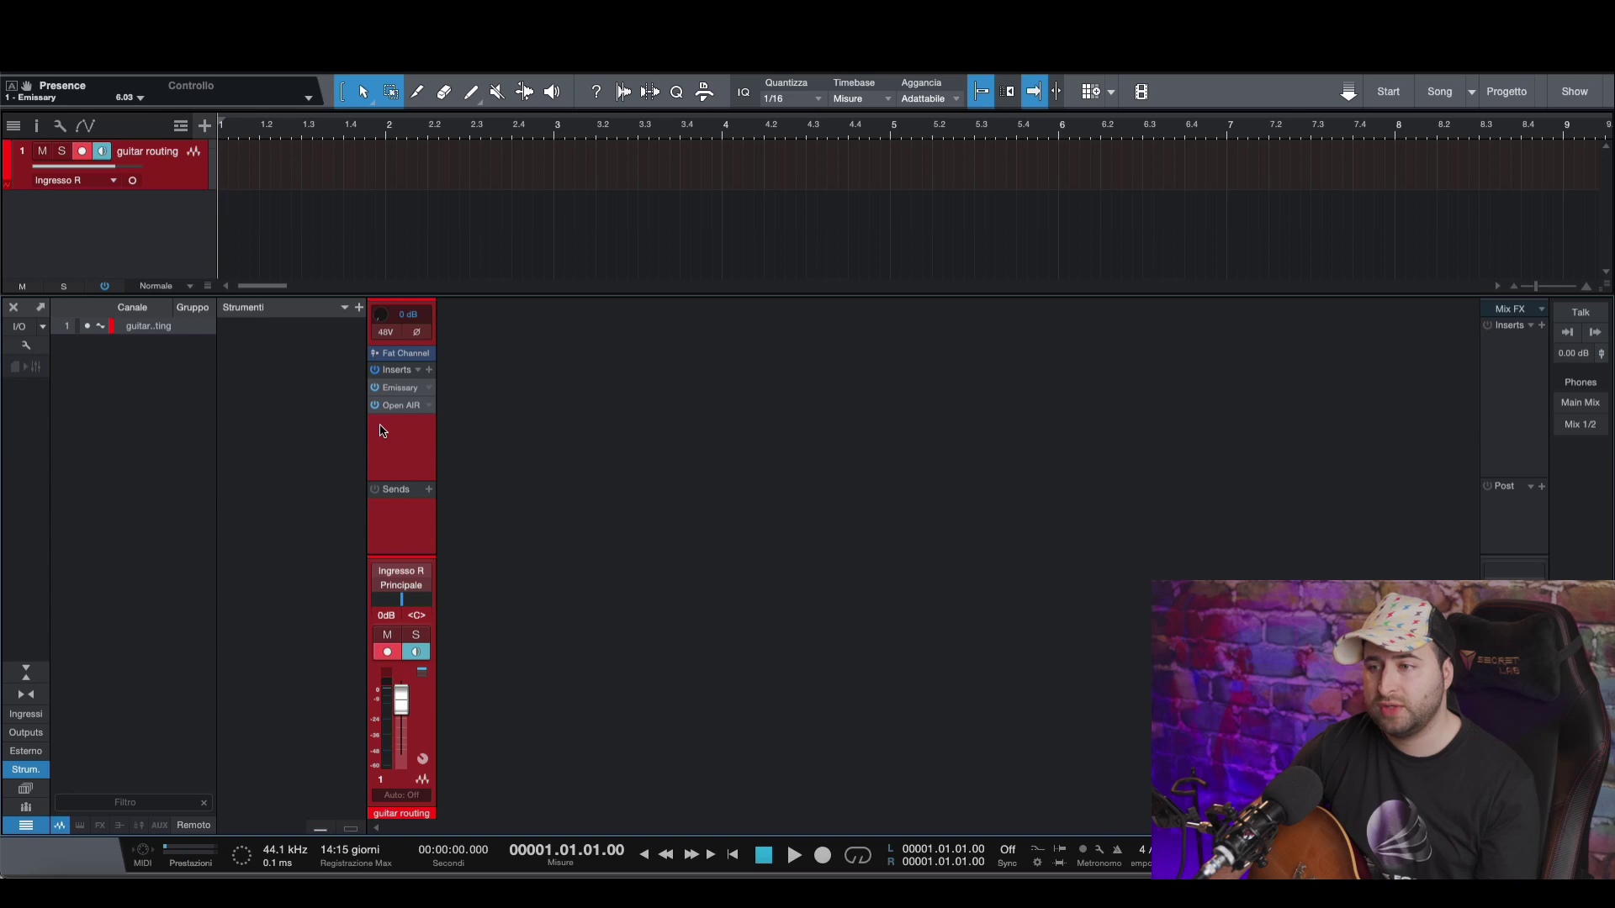
# - Remove the Open AIR and Emissary plug-ins from the guitar routing channel's inserts
pyautogui.rightClick(406, 409)
pyautogui.click(422, 559)
pyautogui.rightClick(413, 391)
pyautogui.click(435, 547)
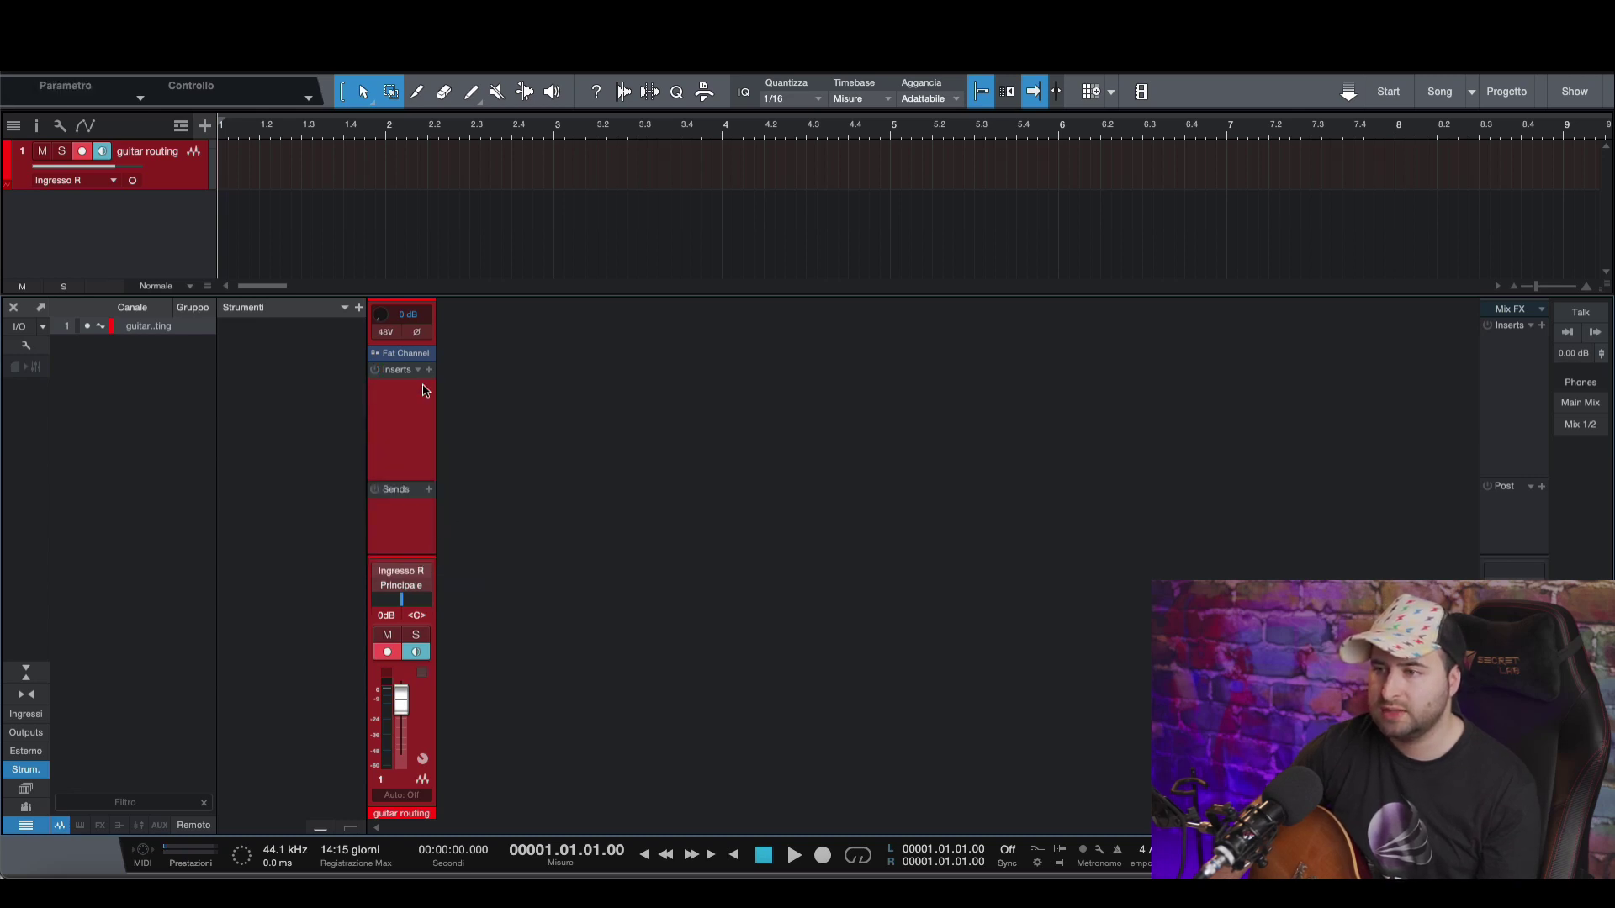
# - Insert Guitar Rig 6 on the guitar routing channel and load its HiGain Breather preset
pyautogui.click(429, 370)
pyautogui.write('guitar')
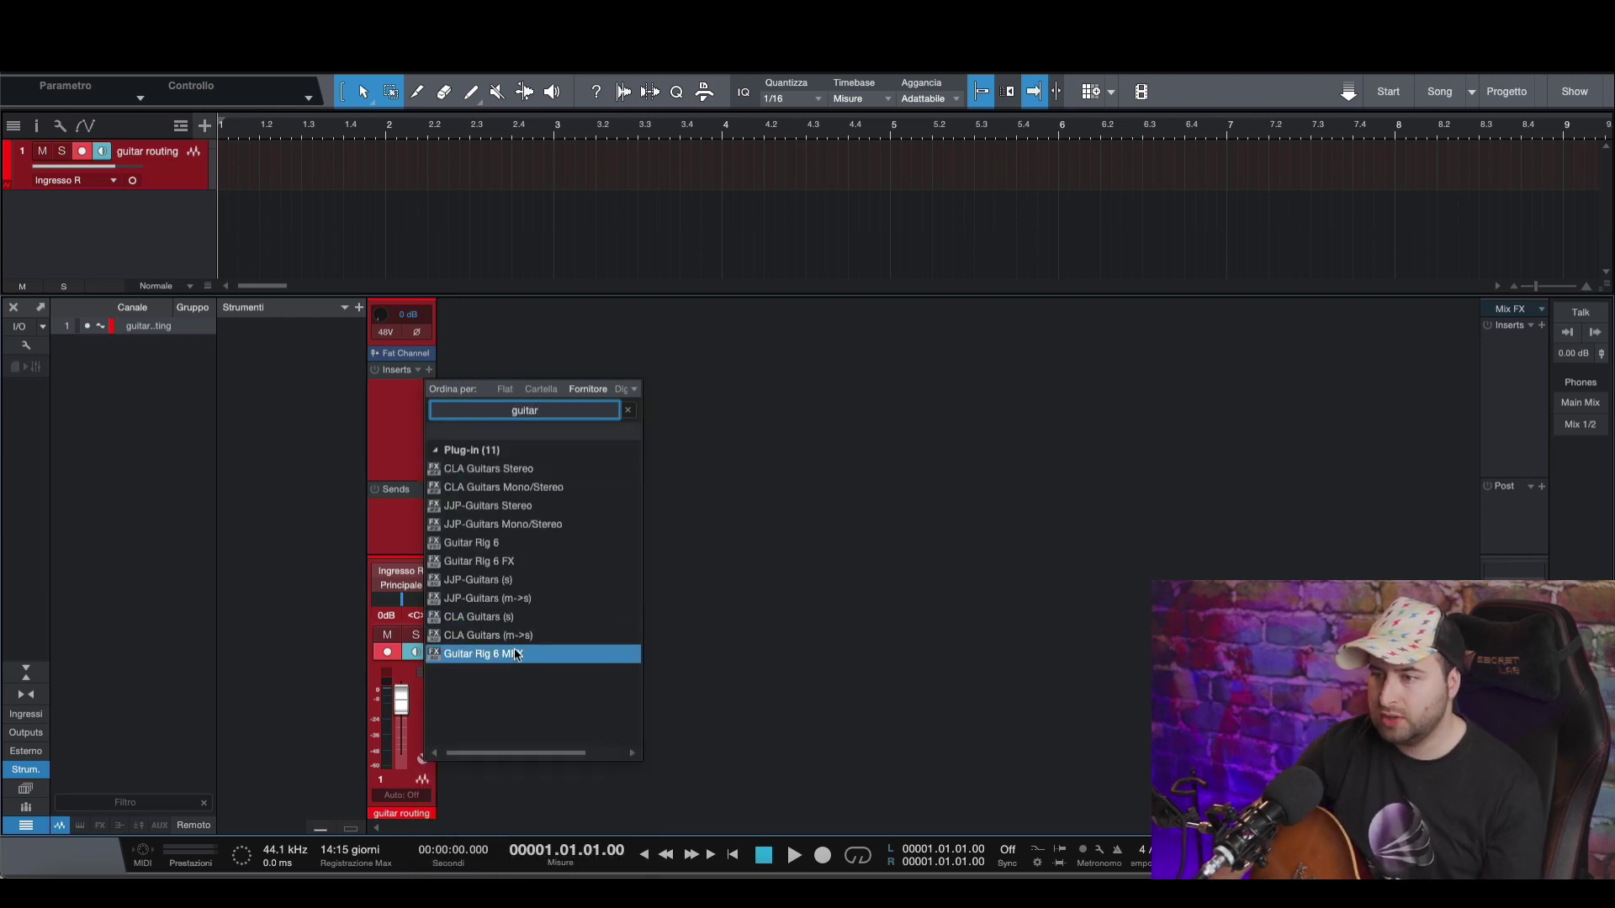
pyautogui.click(492, 551)
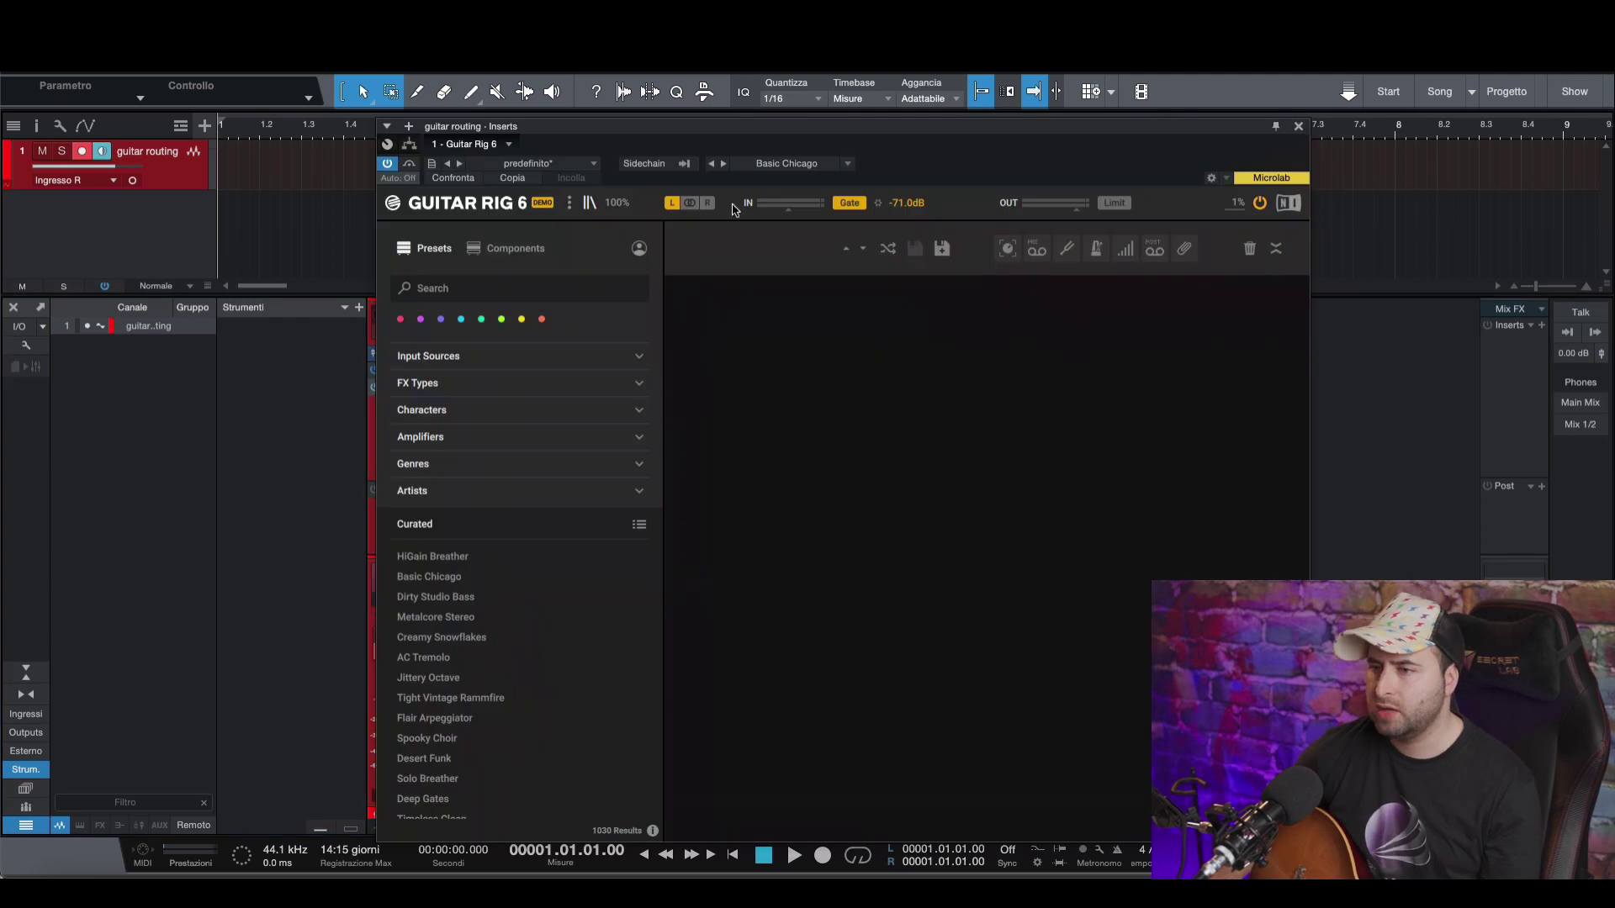
pyautogui.click(420, 557)
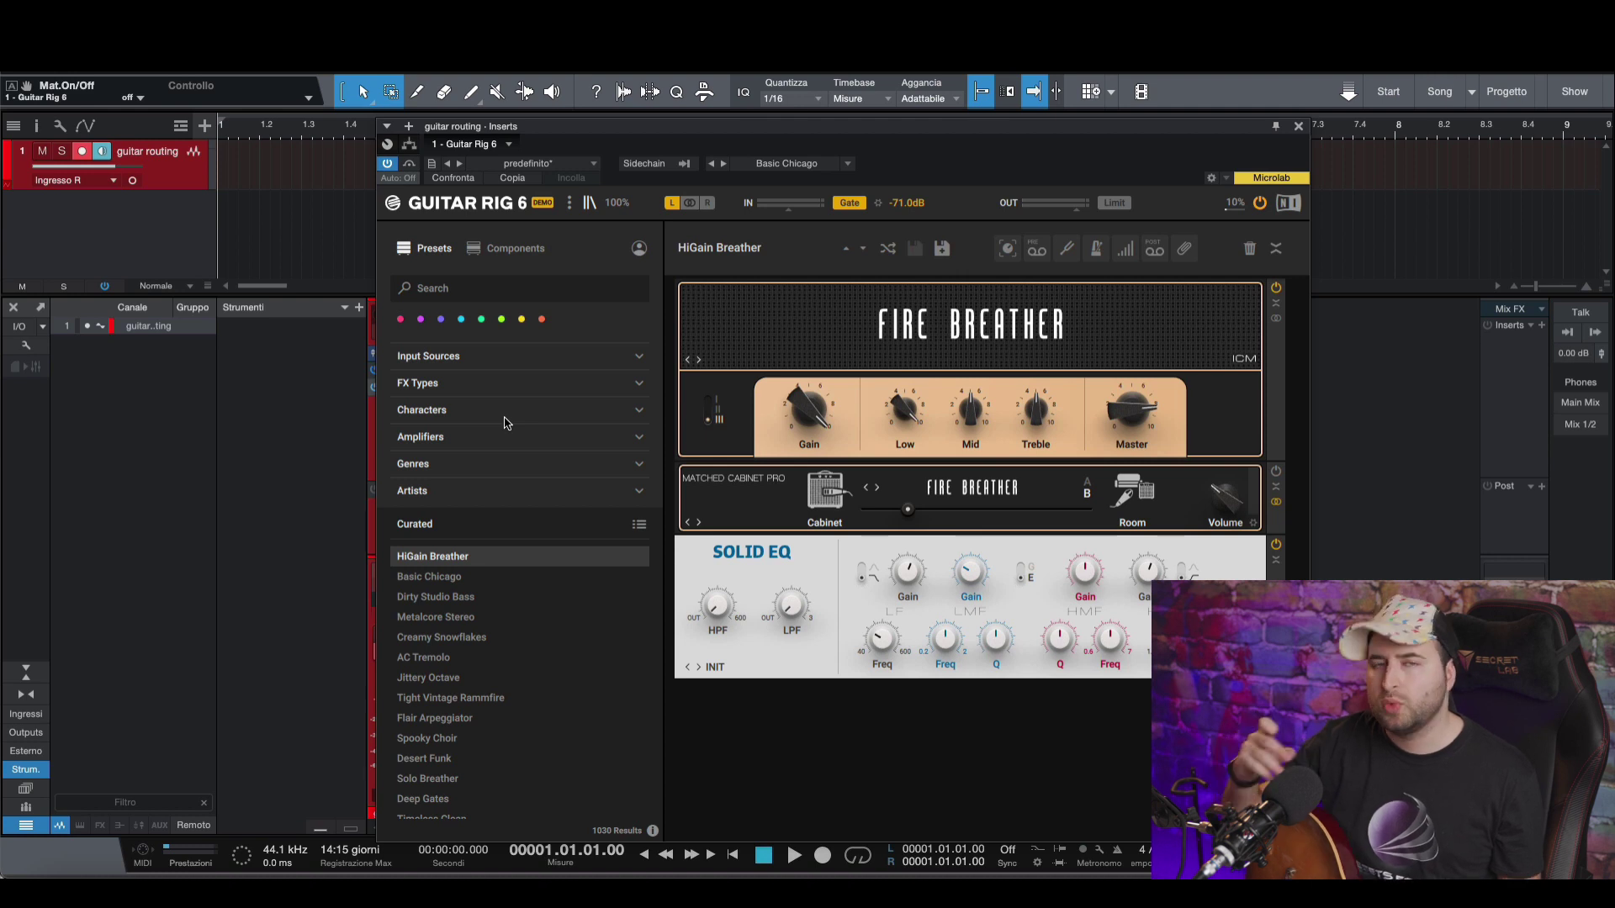
# - Add the Reflektor reverb component to the rack between Matched Cabinet Pro and Solid EQ
pyautogui.click(513, 248)
pyautogui.click(491, 326)
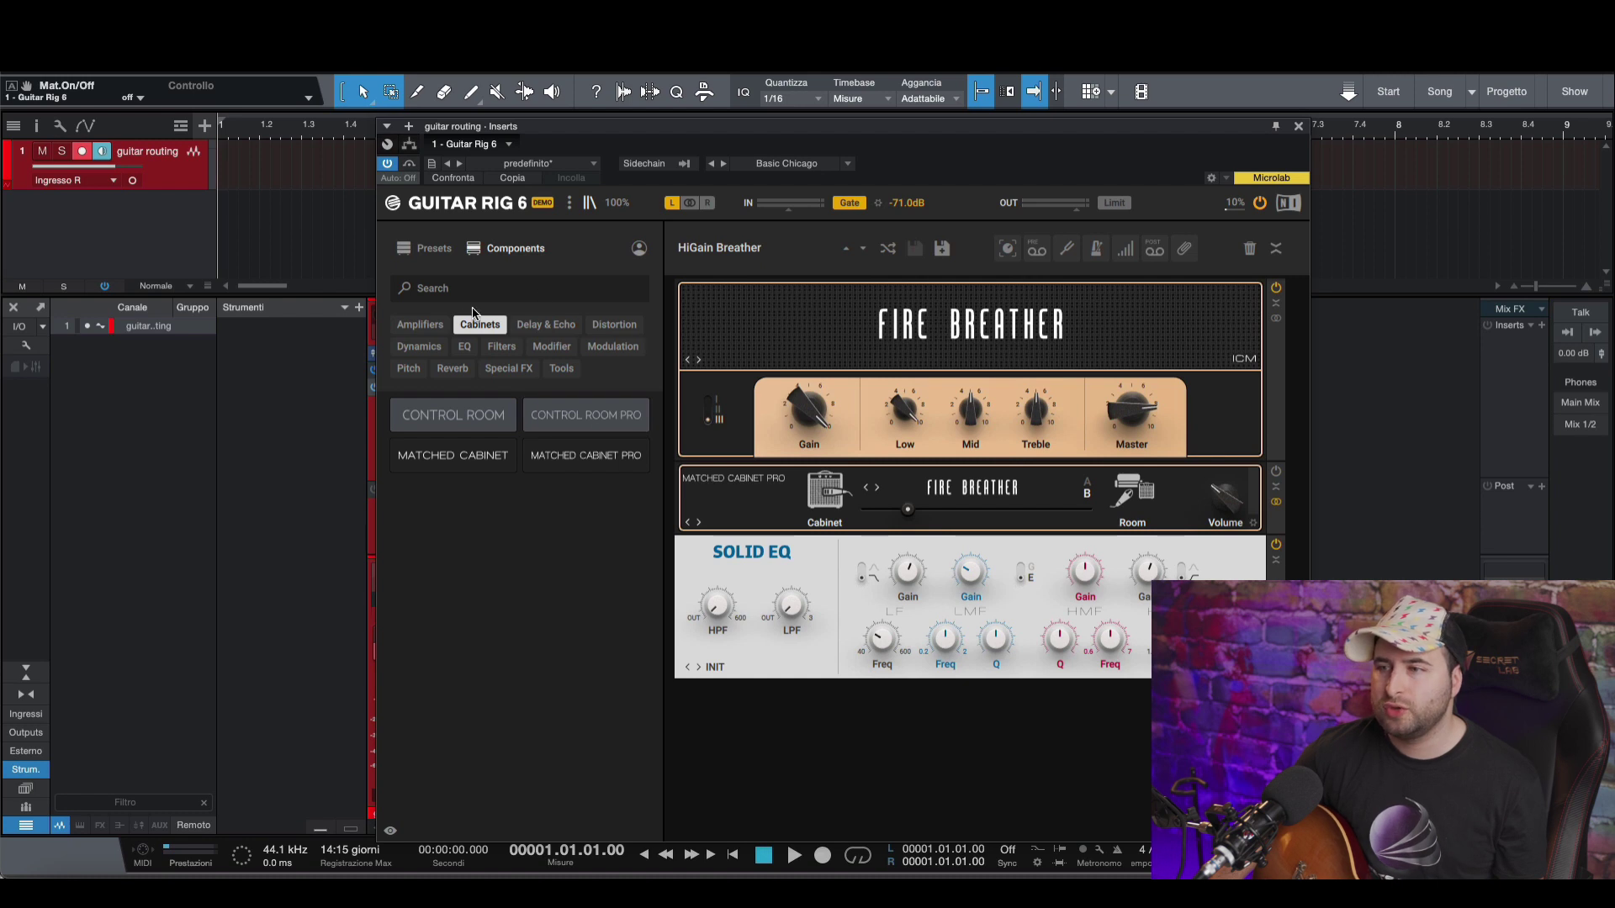
pyautogui.click(451, 371)
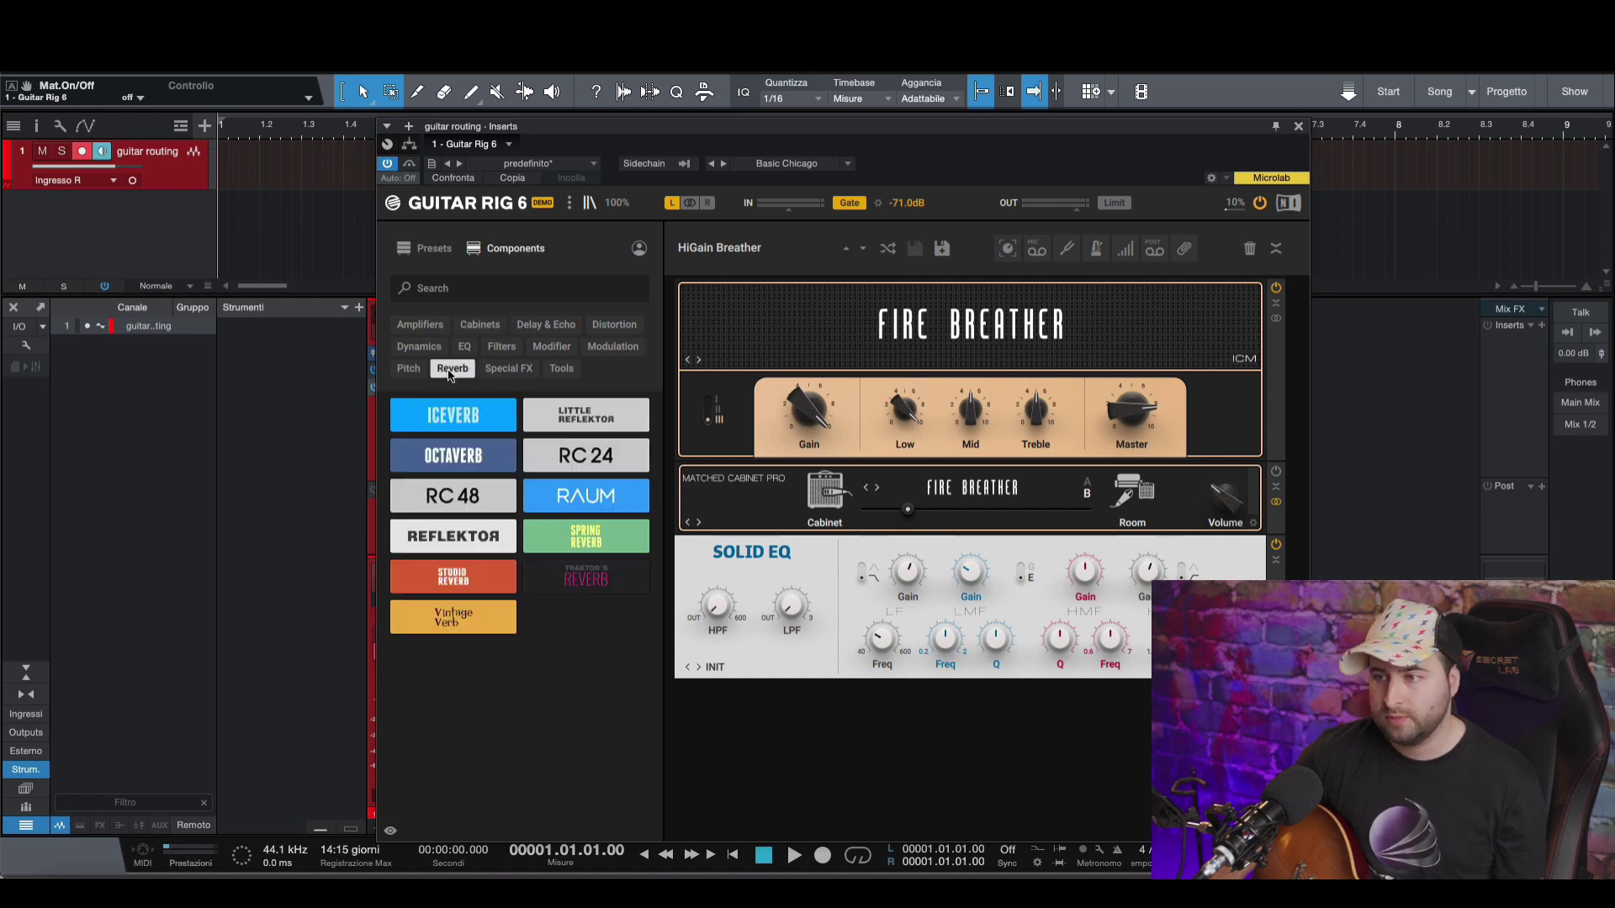
pyautogui.moveTo(459, 540); pyautogui.dragTo(841, 536)
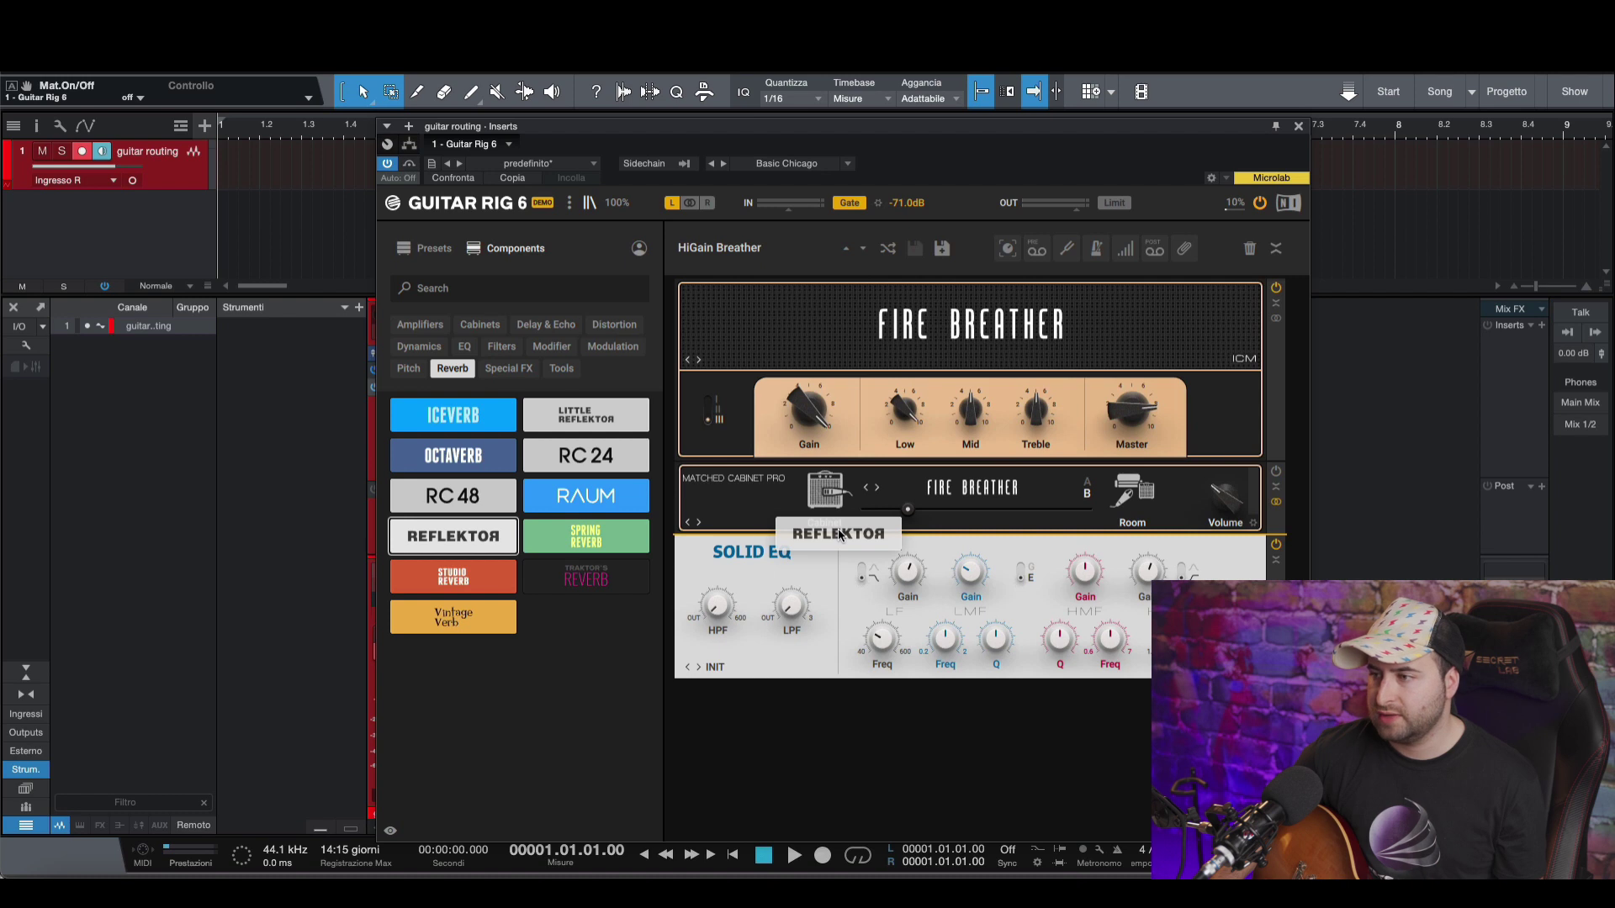
pyautogui.moveTo(839, 534); pyautogui.dragTo(839, 535)
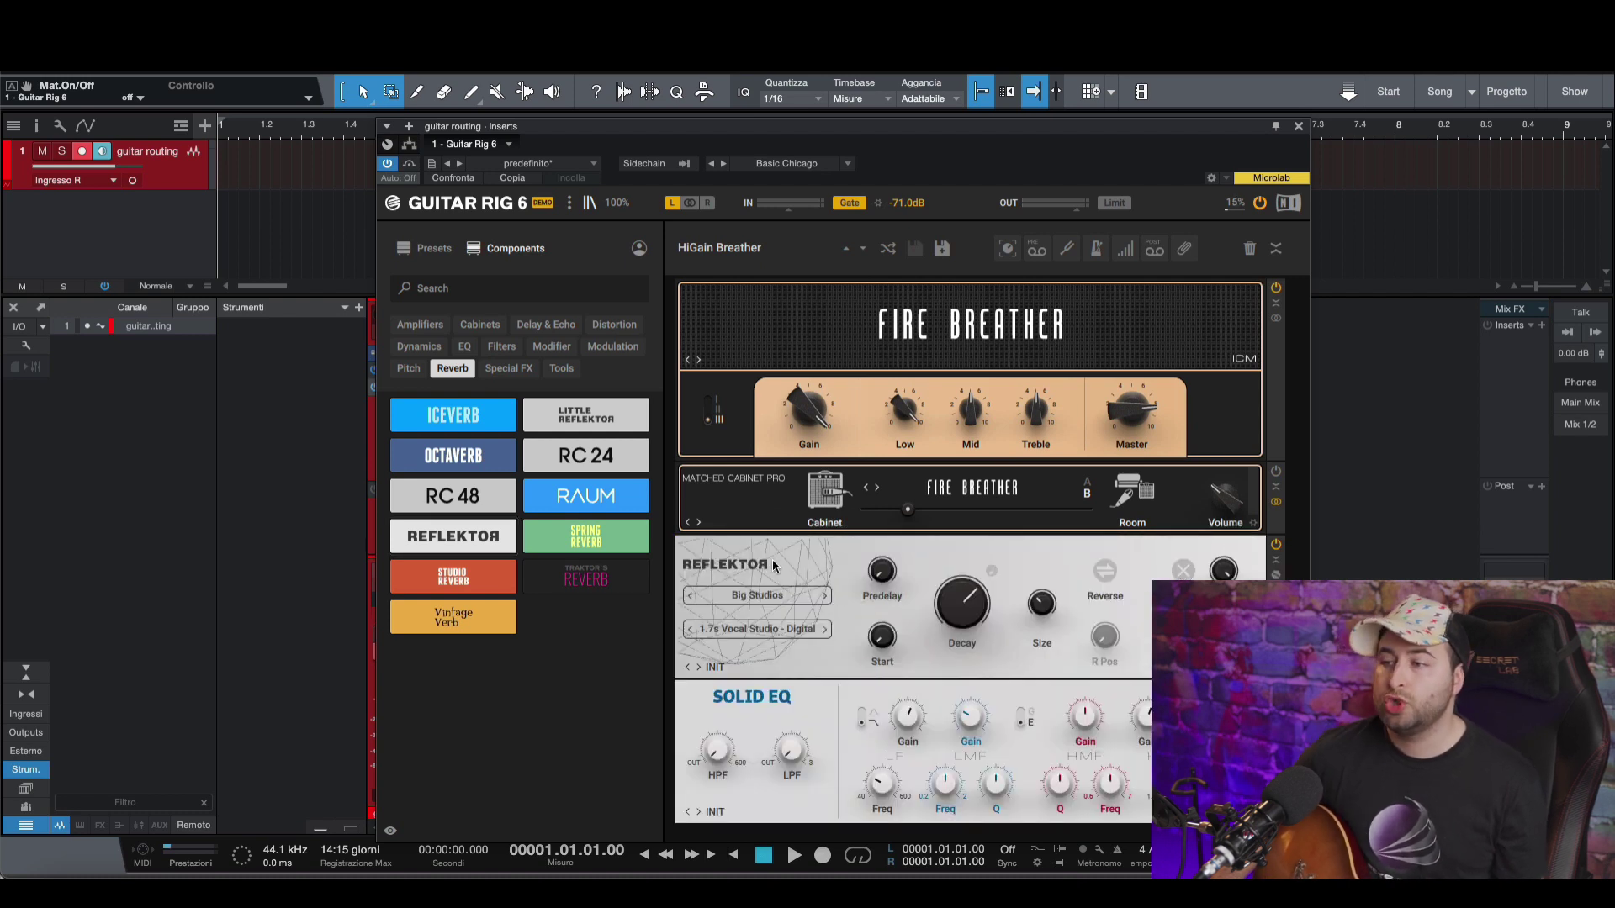
# - Load the "21 - Mesa 4x12 G12T75" impulse response into Reflektor from IR MESA - PresetsForAll, IR Mesa - Impulse Responses, Audio Technica AT4050
pyautogui.rightClick(761, 629)
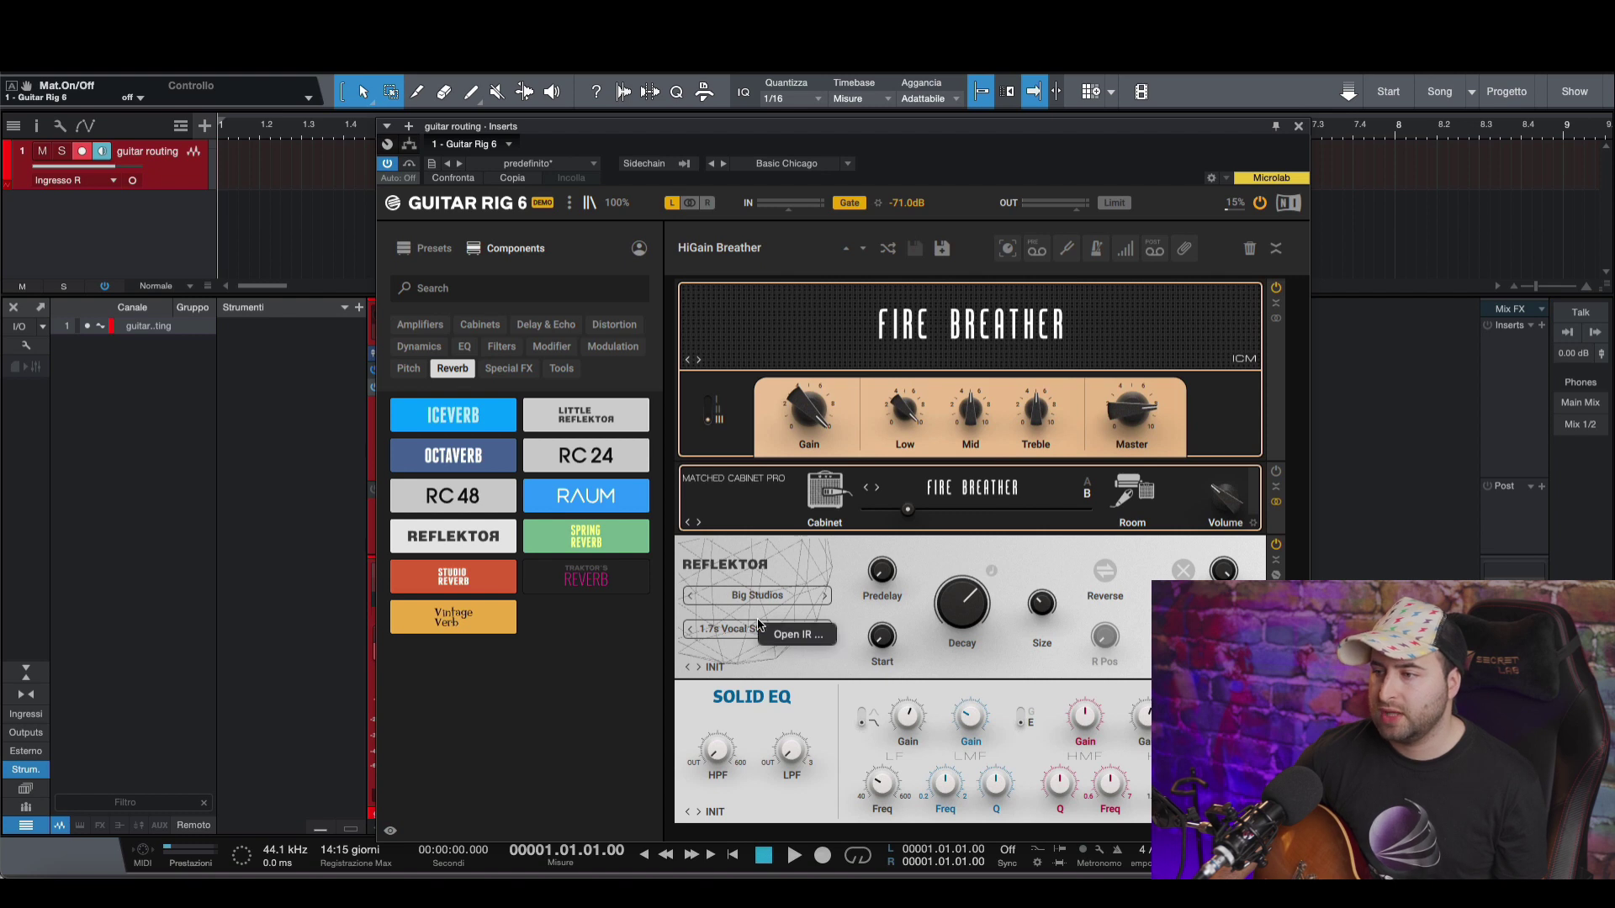
pyautogui.click(798, 635)
pyautogui.scroll(-2, 714, 318)
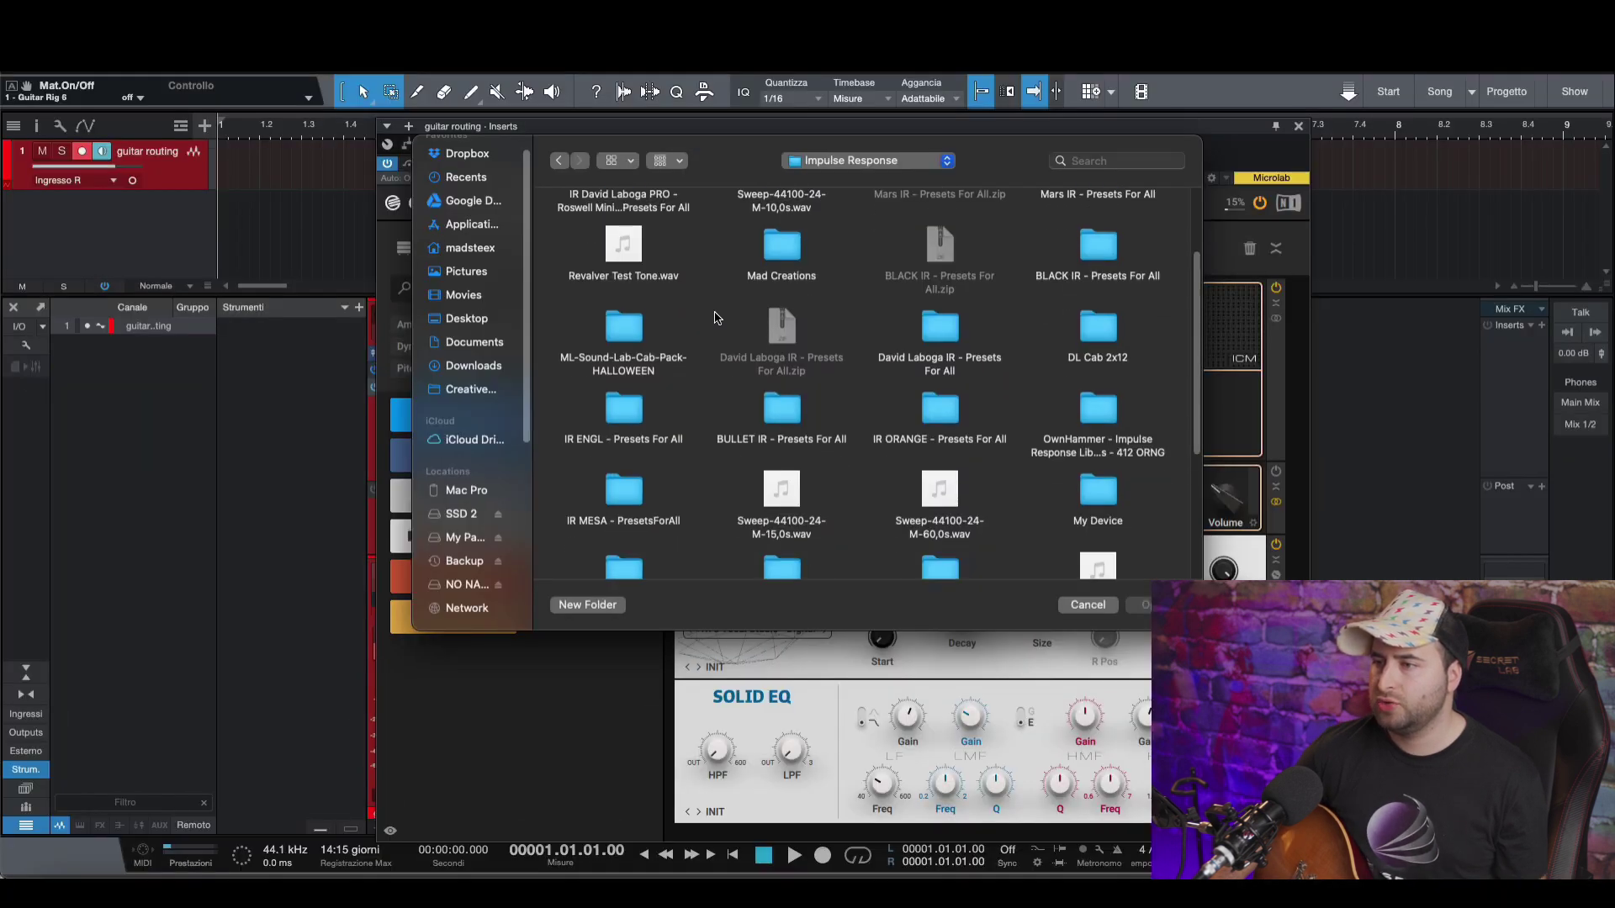
pyautogui.scroll(-1, 714, 318)
pyautogui.doubleClick(619, 459)
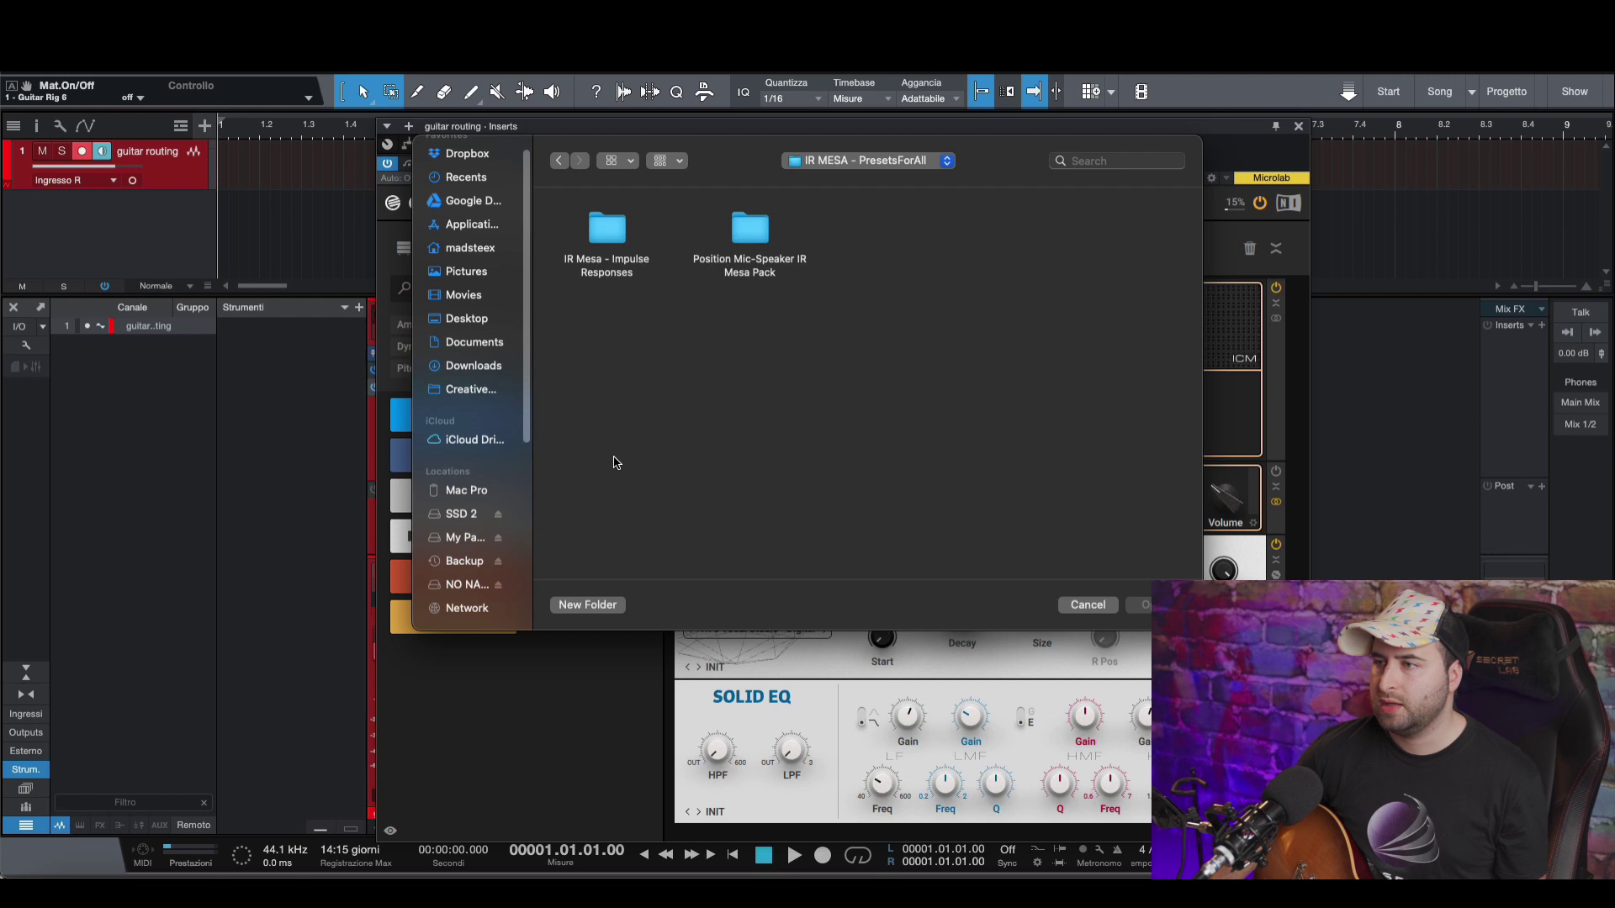
pyautogui.doubleClick(604, 234)
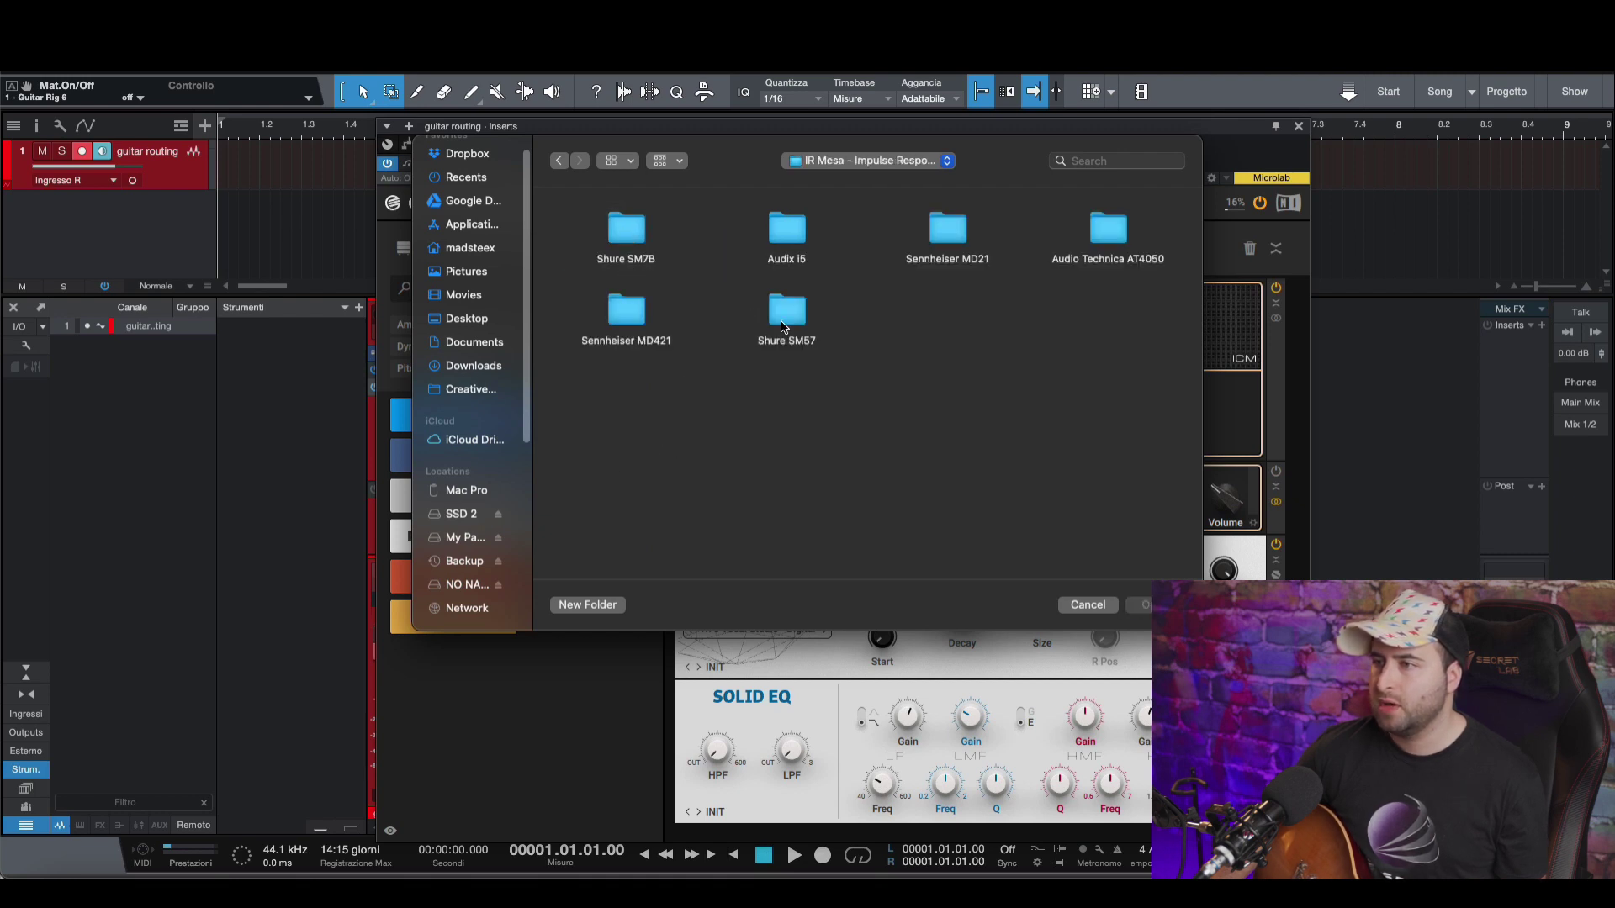
pyautogui.doubleClick(1116, 224)
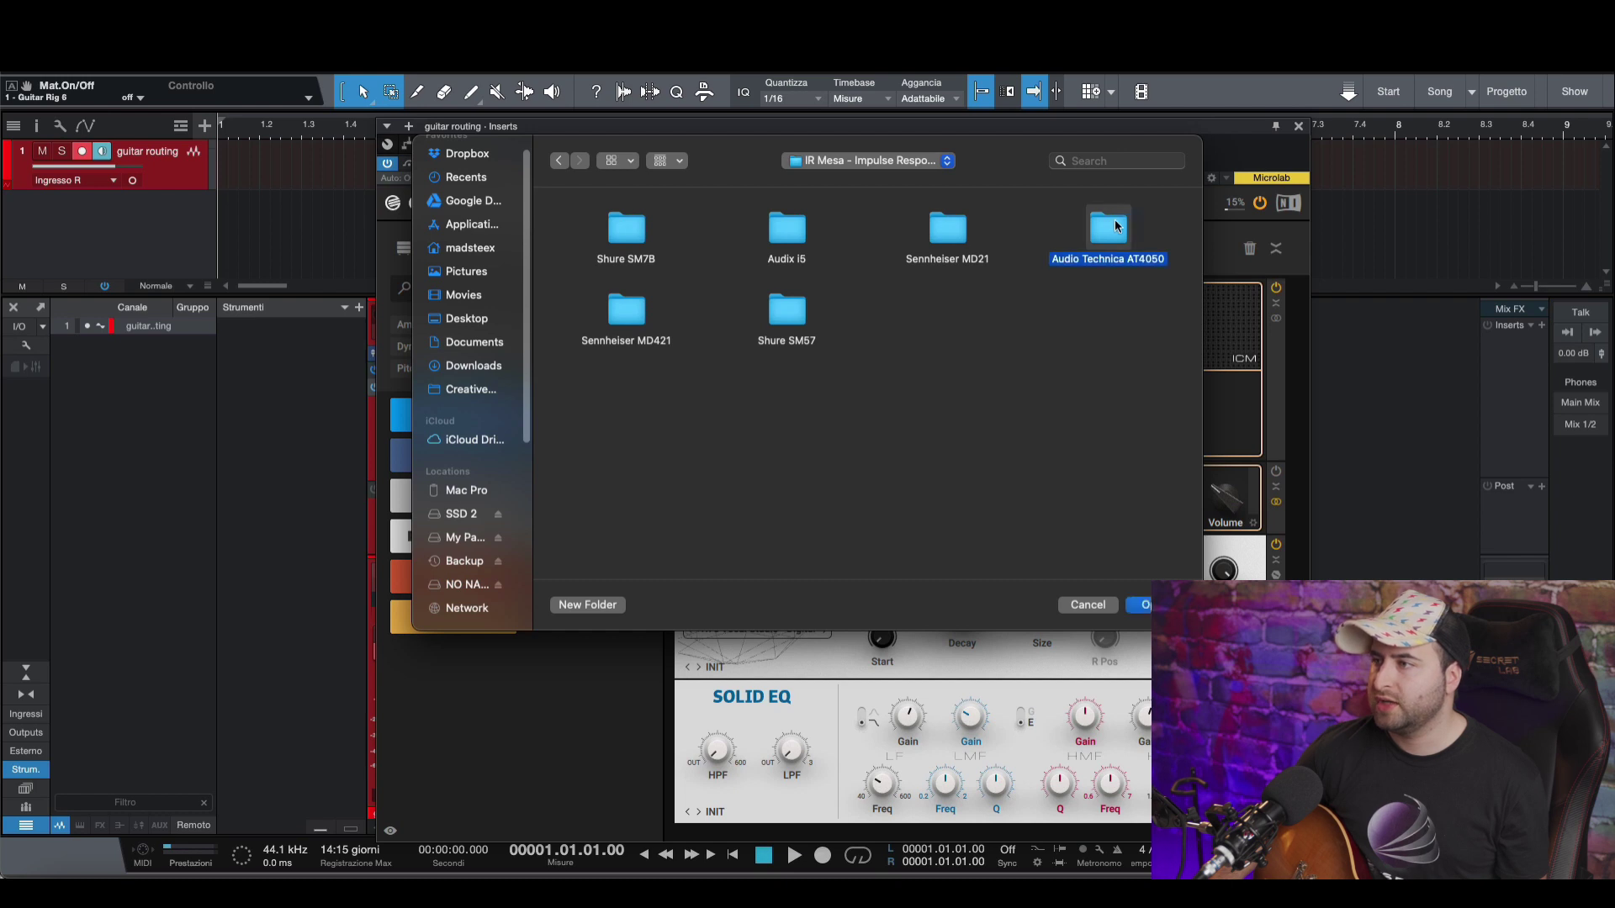
pyautogui.doubleClick(604, 267)
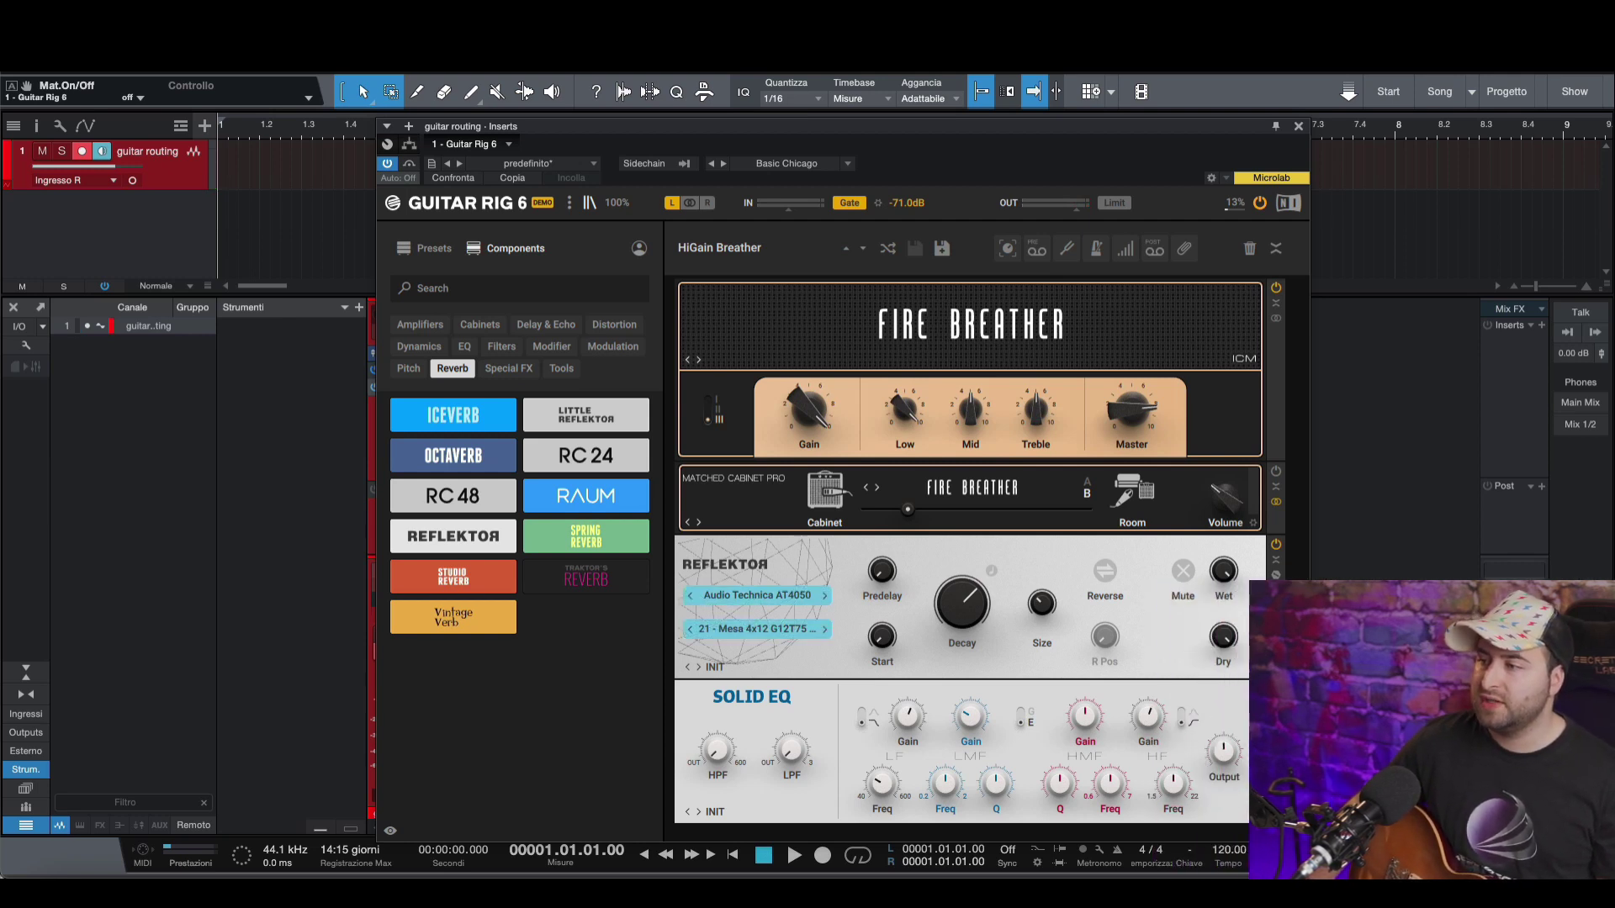
# - Set Reflektor's Dry level to 0.00 and switch its impulse response to number 19, a Mesa 4x12 V30 capture
pyautogui.moveTo(1230, 643)
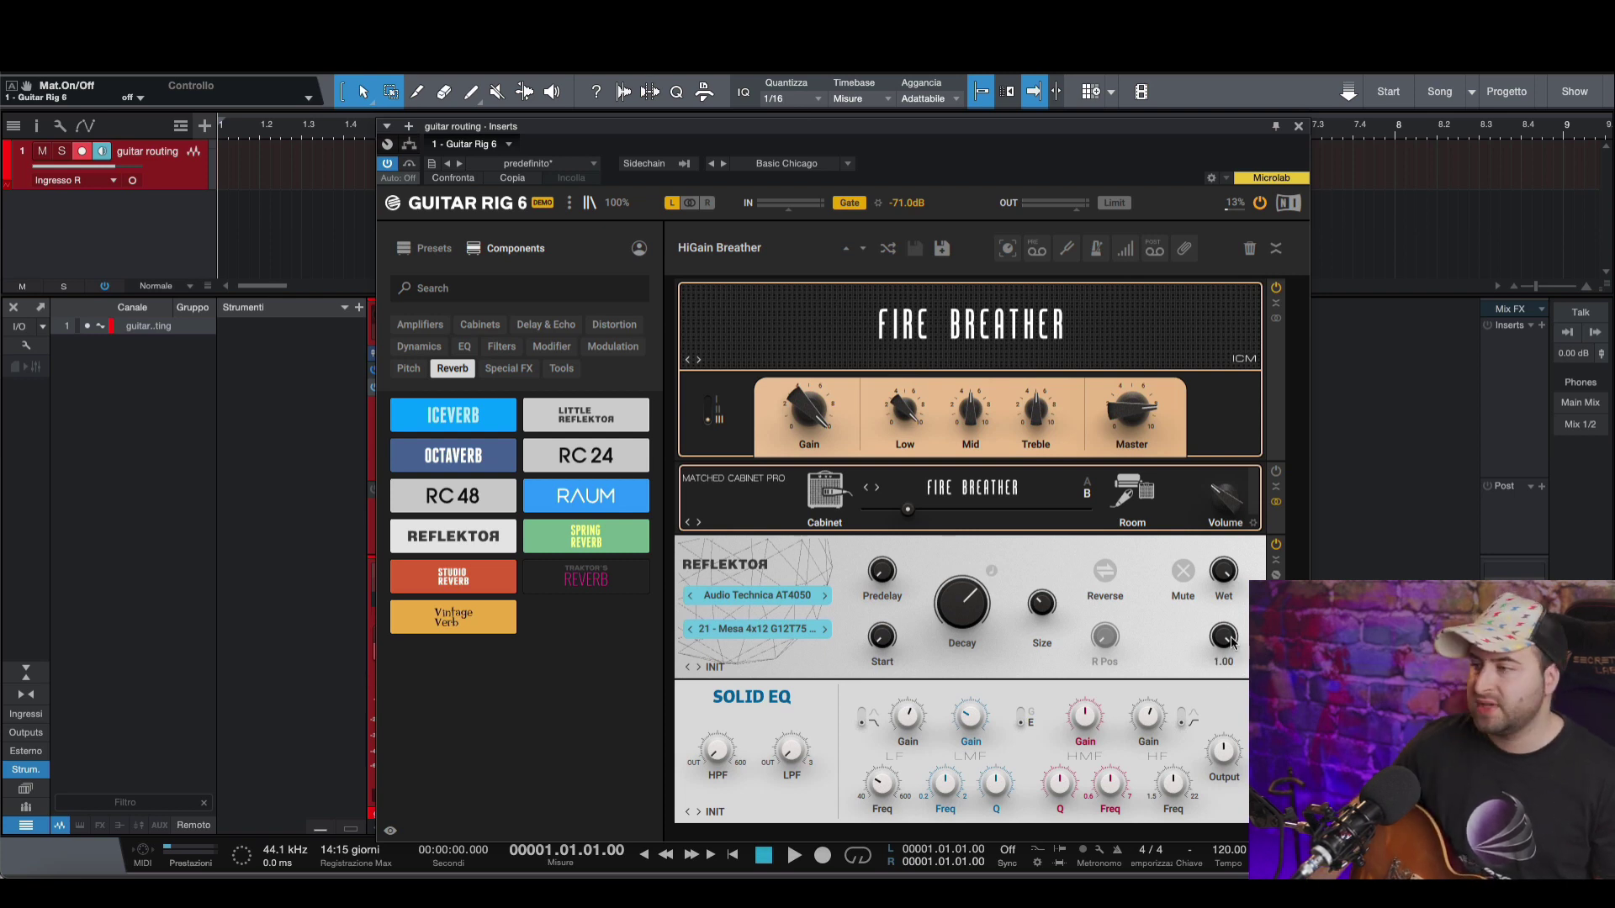
pyautogui.moveTo(1231, 641); pyautogui.dragTo(1227, 650)
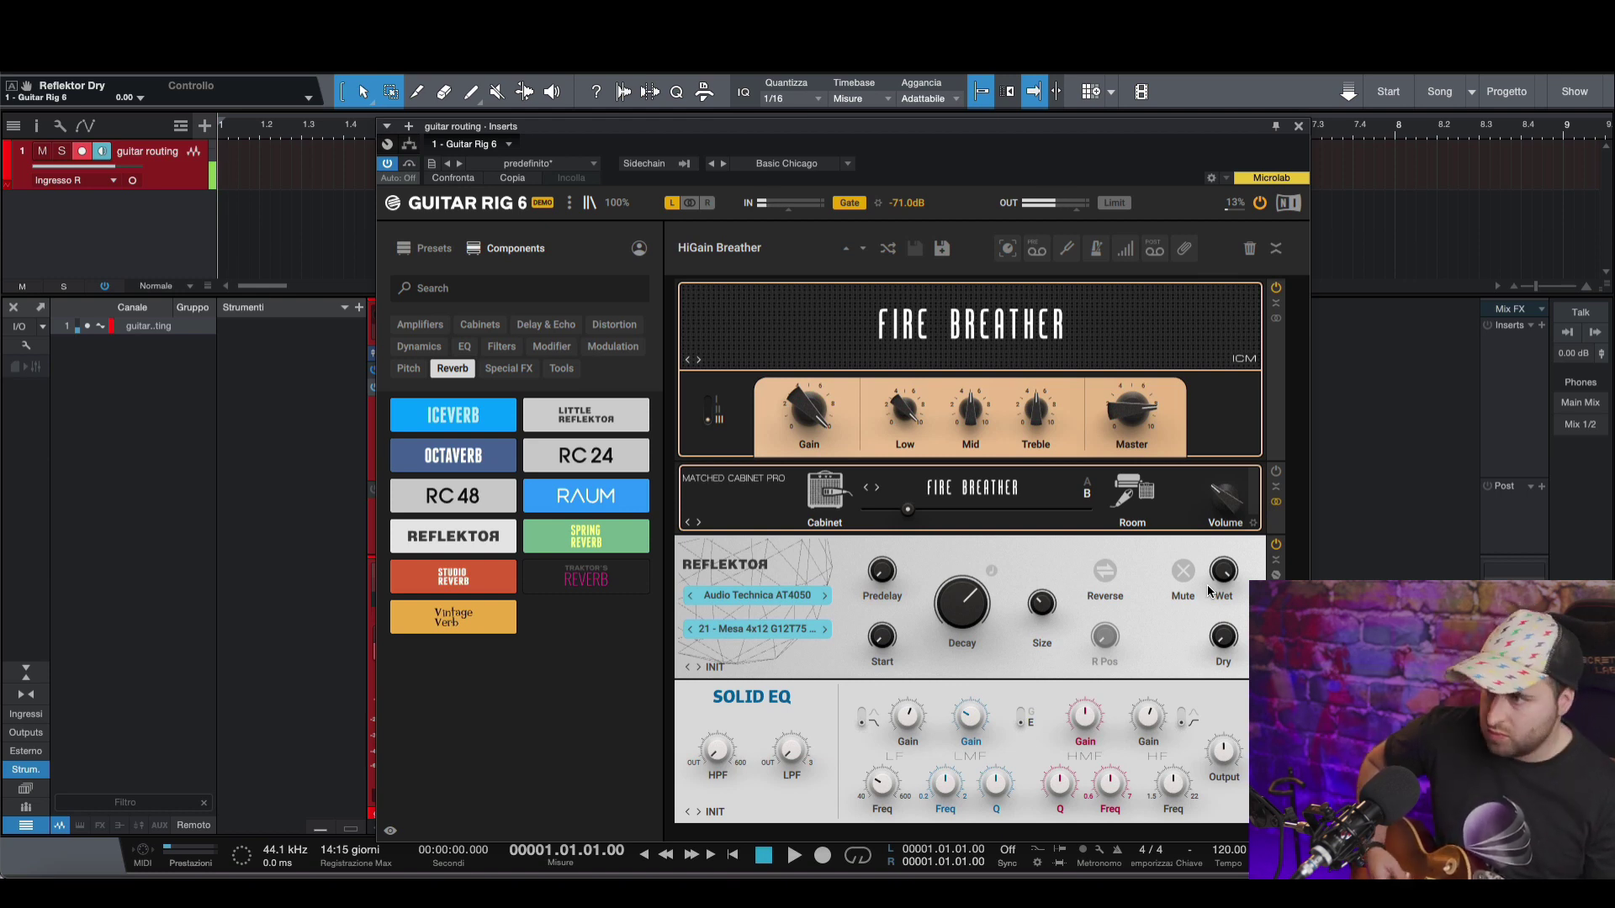
pyautogui.click(824, 629)
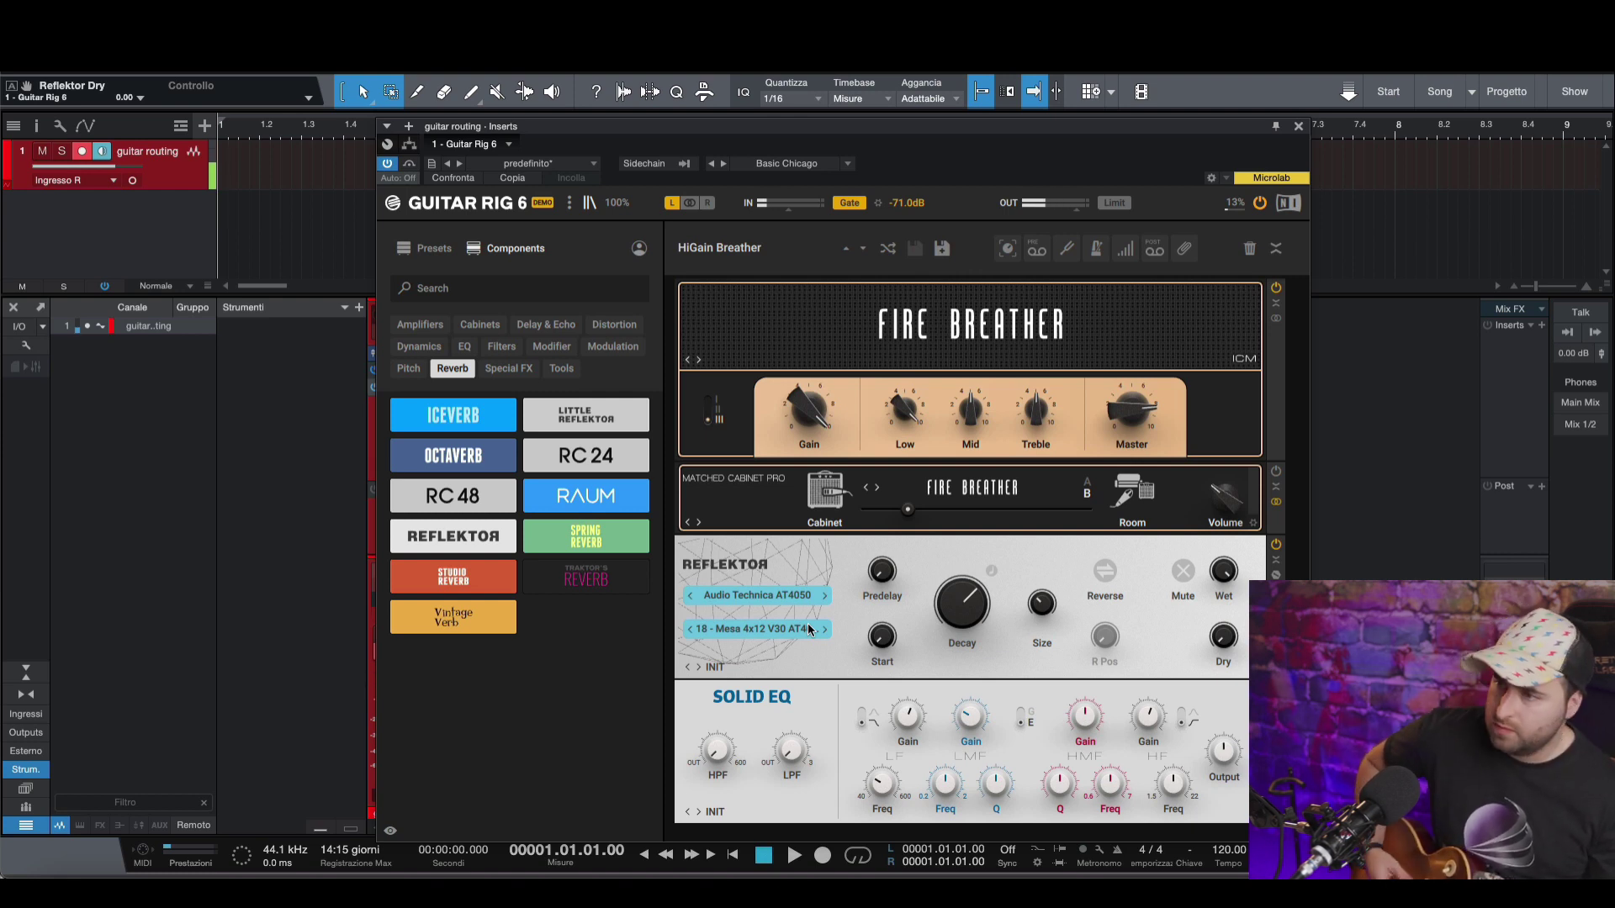
pyautogui.click(825, 630)
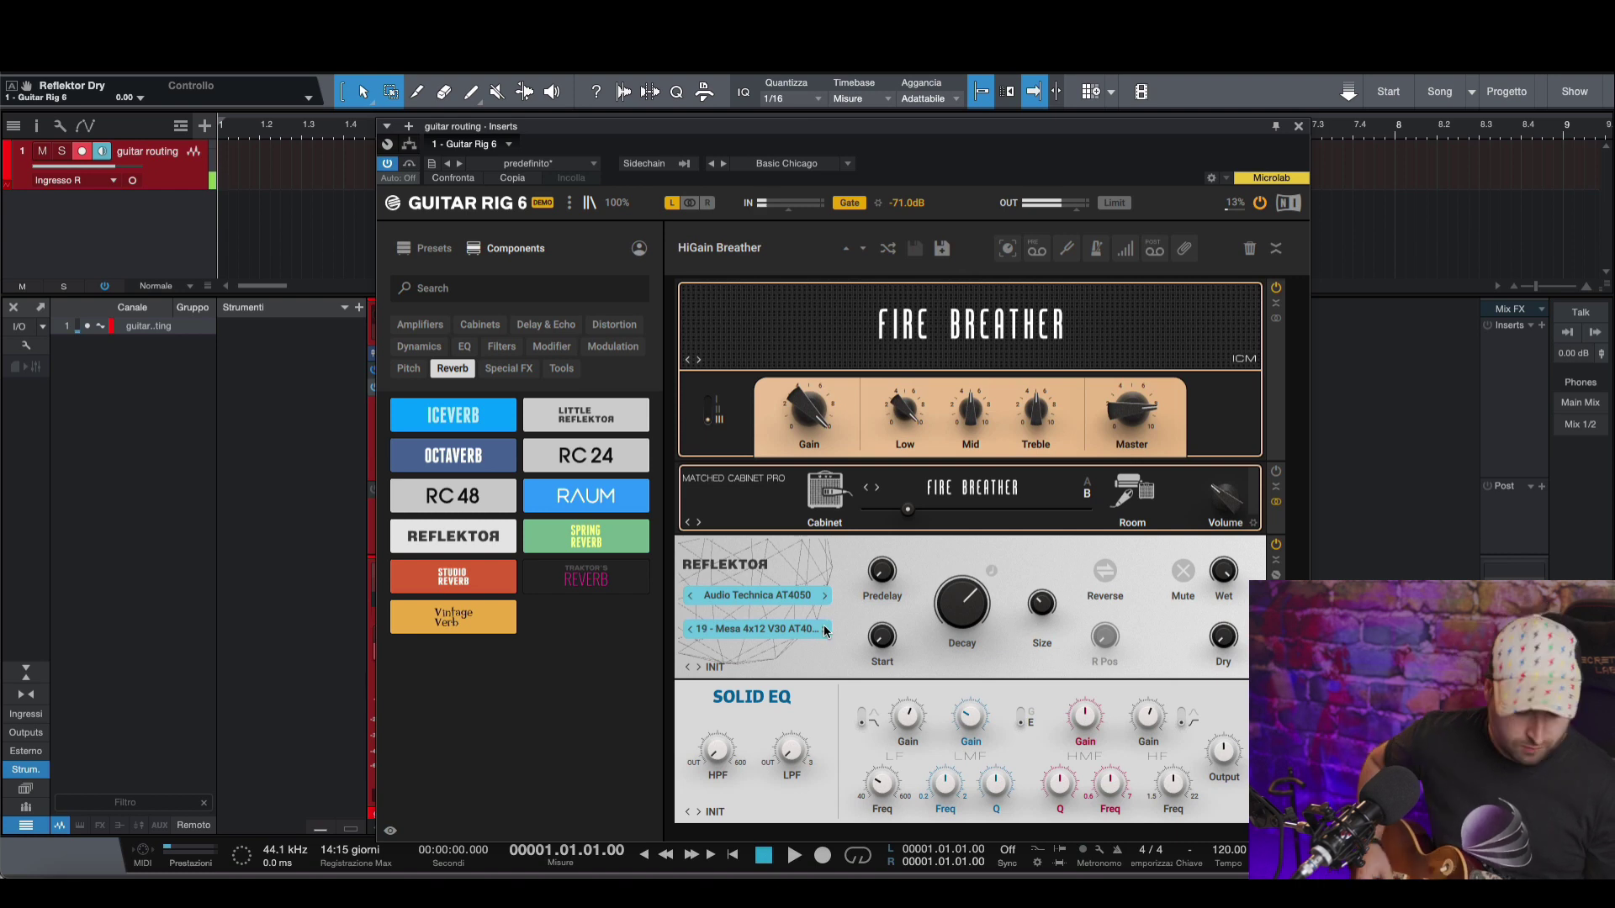